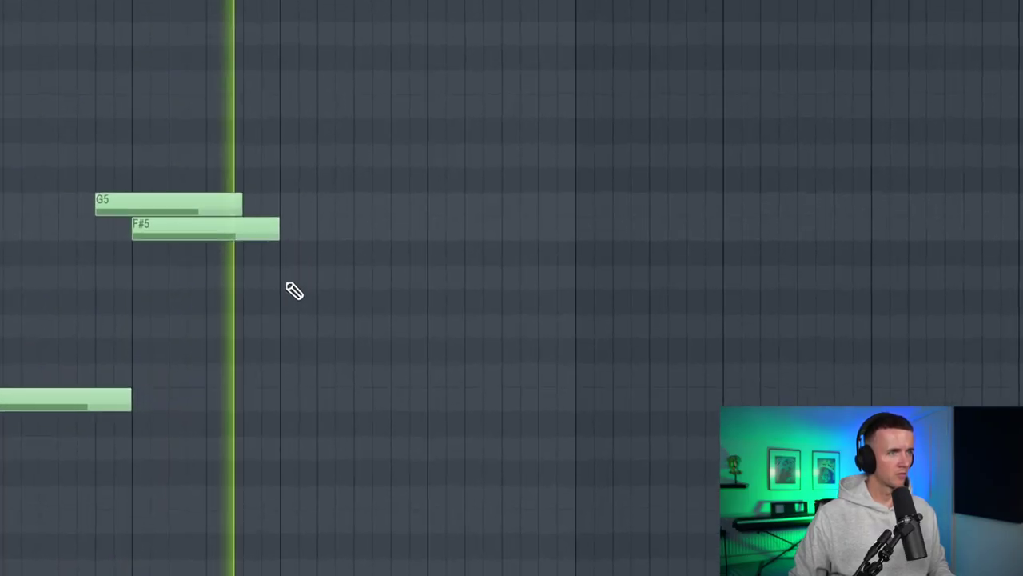
- Continue the melody after the F#5 note with staggered, overlapping D5, C5 and B4 notes
click(281, 325)
click(313, 371)
click(323, 394)
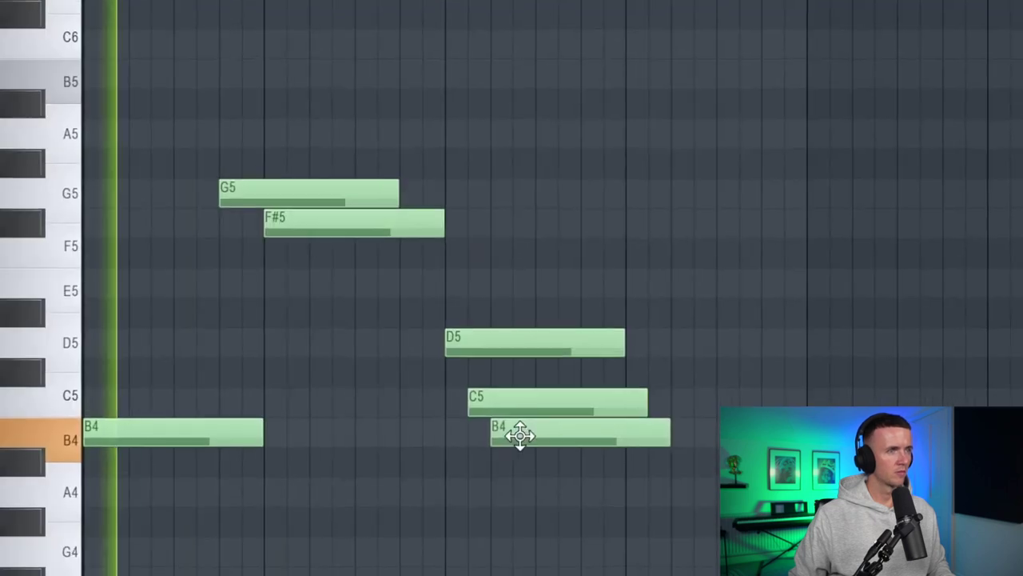
drag(560, 402, 429, 403)
ctrl+click(503, 304)
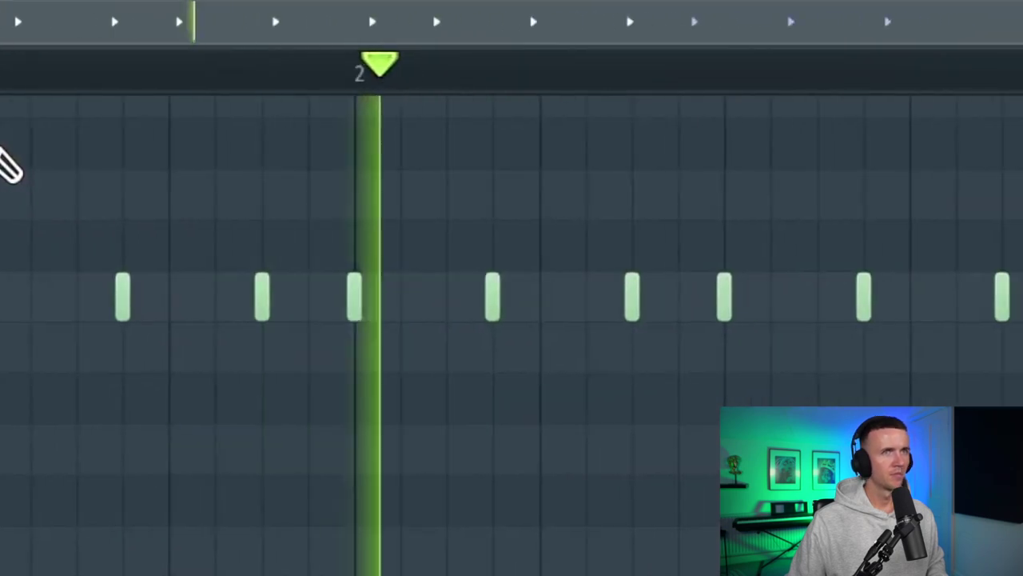
- Select all the short percussion notes and lower the velocity of one hit for variation
key(ctrl+a)
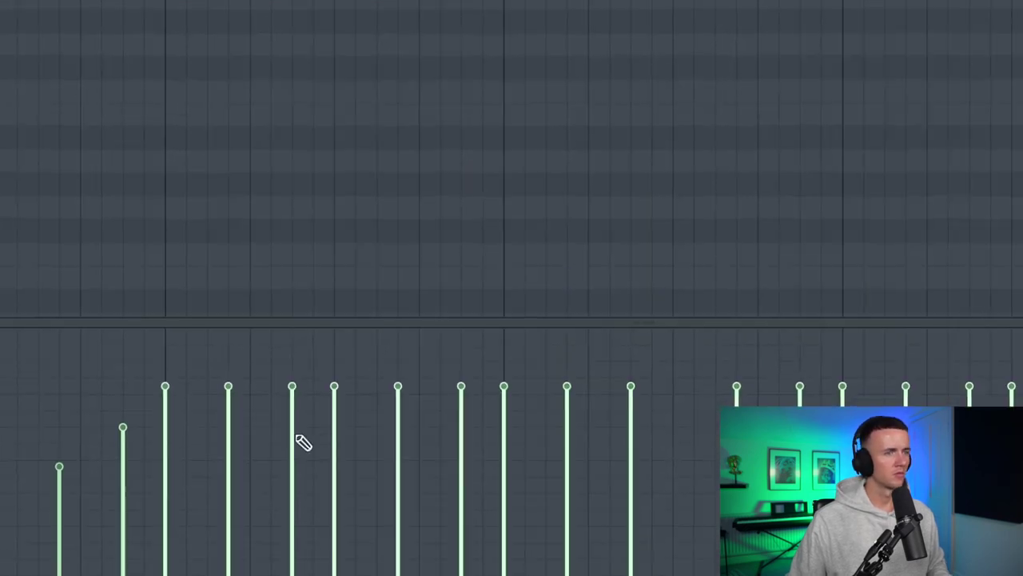
click(293, 471)
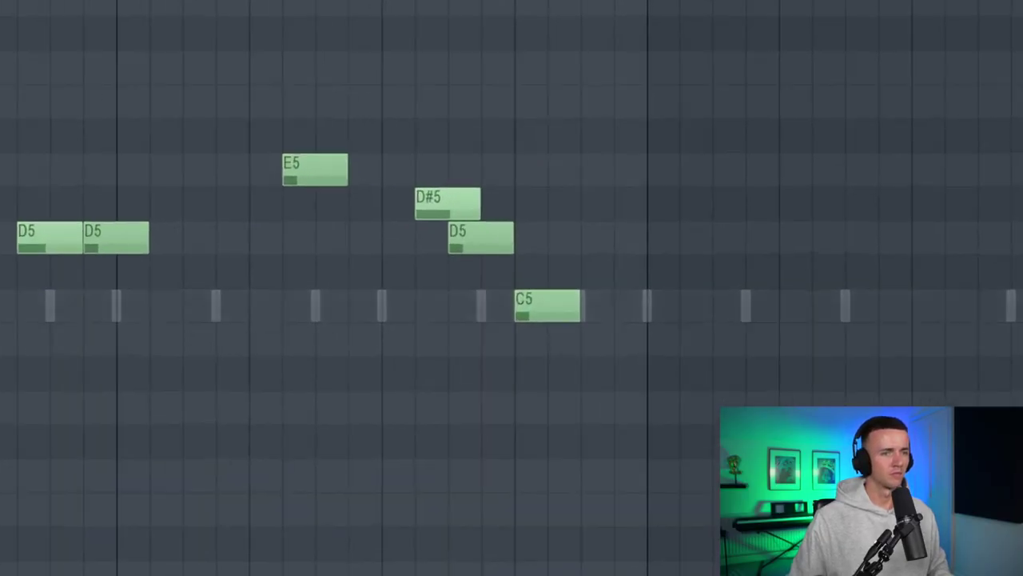
- Duplicate the entire pitched percussion phrase ending on C5 and A#4 so it repeats straight after itself
key(ctrl+a)
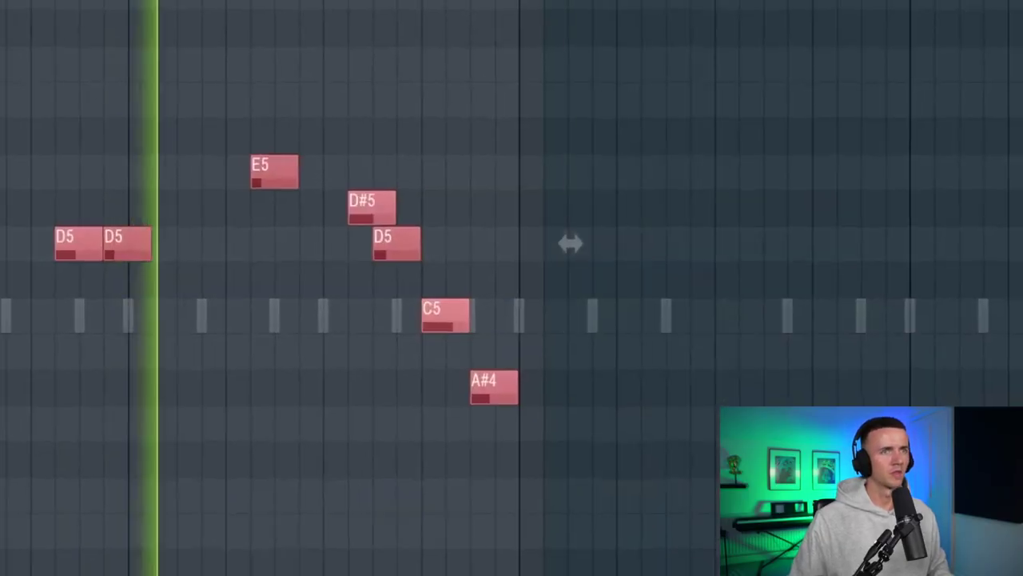
key(ctrl+b)
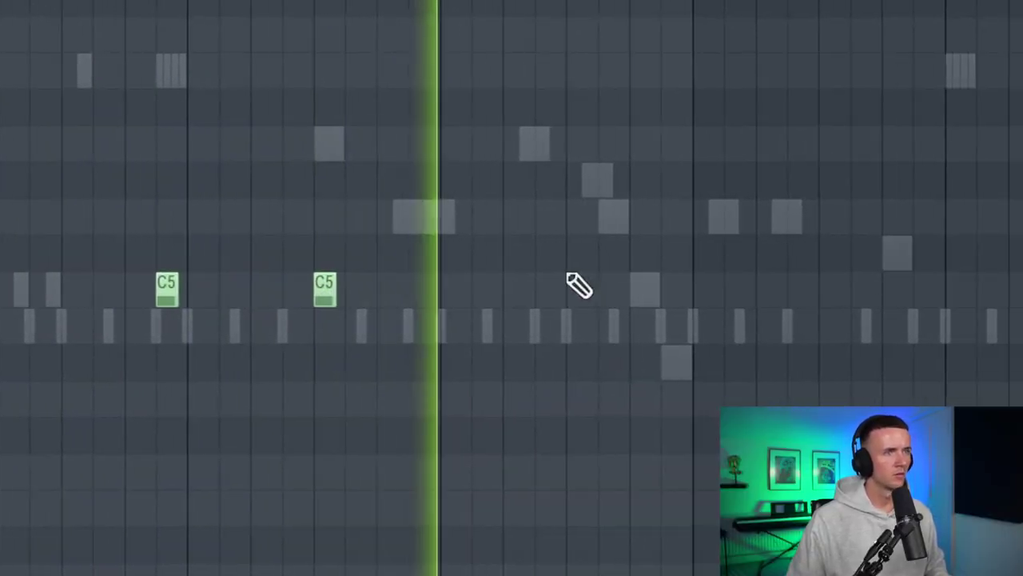
- Place short C5 snare hits one after another through the following bars, fitting them around the ghost notes
click(482, 289)
click(489, 282)
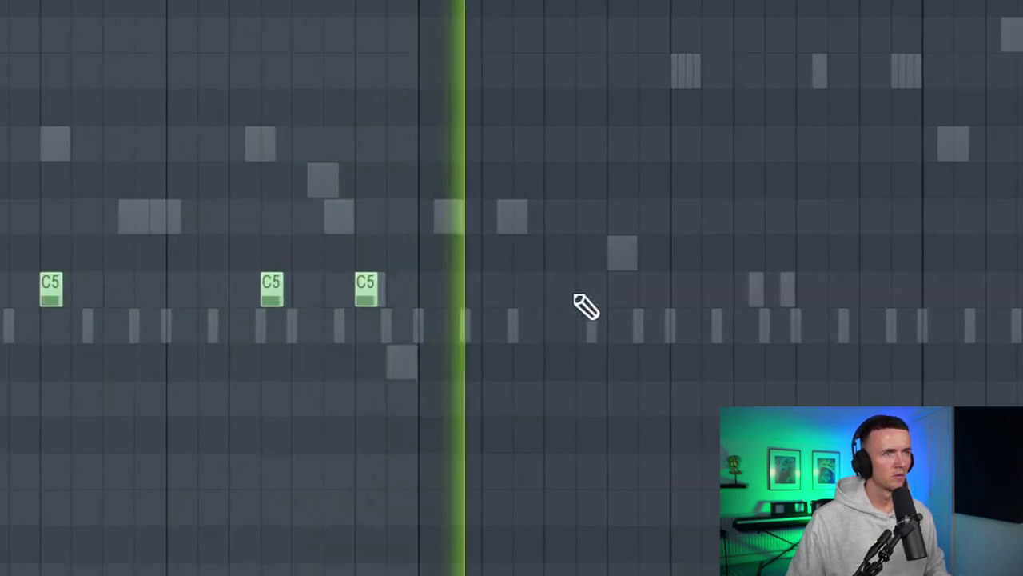
scroll(714, 393, up, 1)
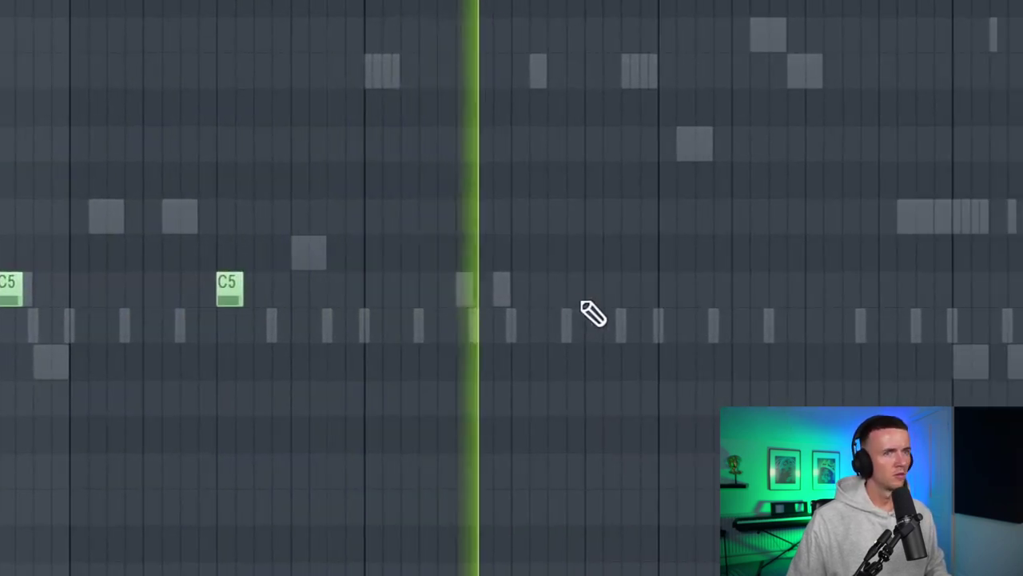
click(552, 291)
scroll(904, 389, down, 2)
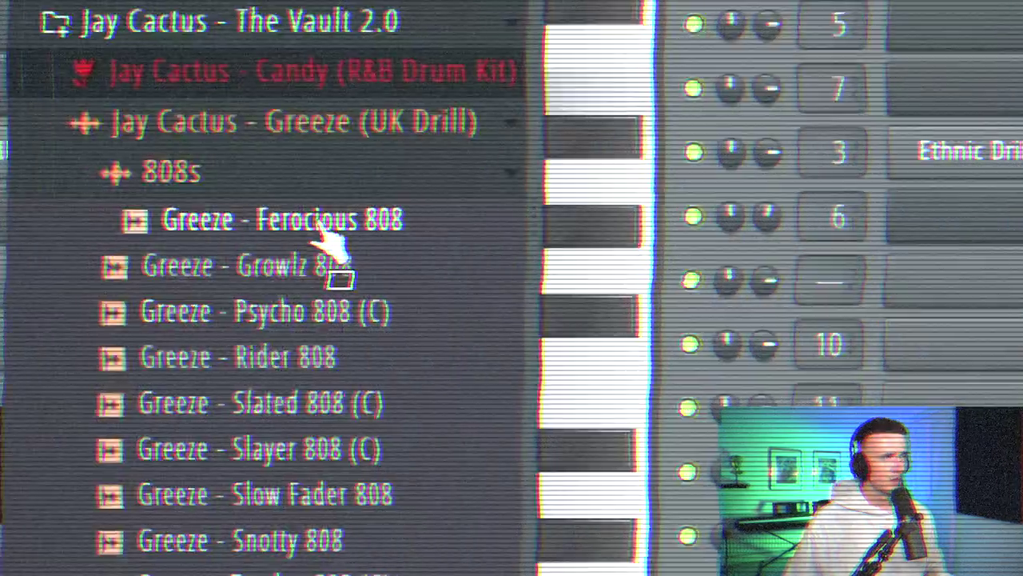
- Load an 808 sample from the Greeze (UK Drill) kit and write its opening line with B4 and F#4 notes plus an F#5 slide
drag(336, 254, 312, 271)
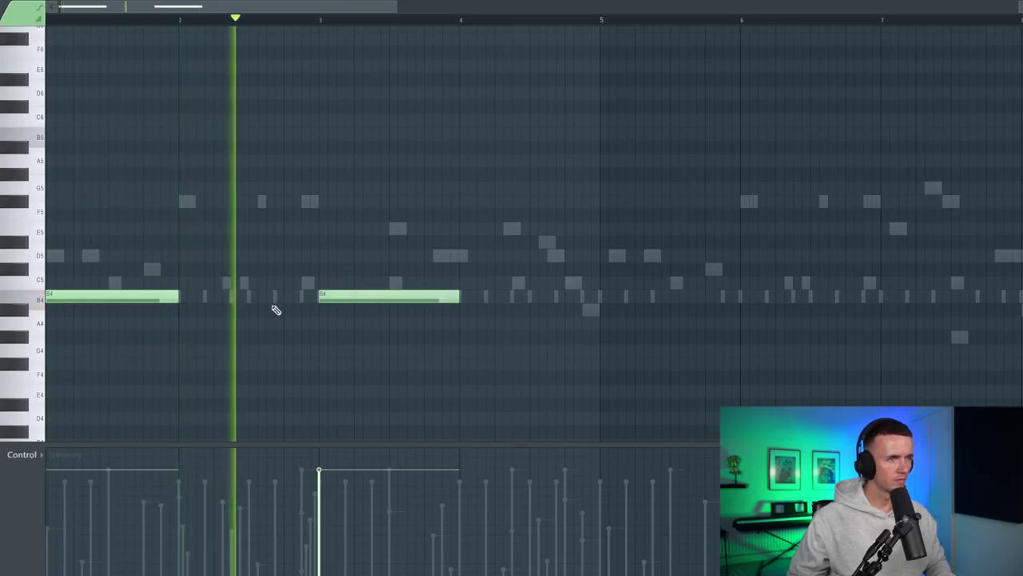
click(250, 296)
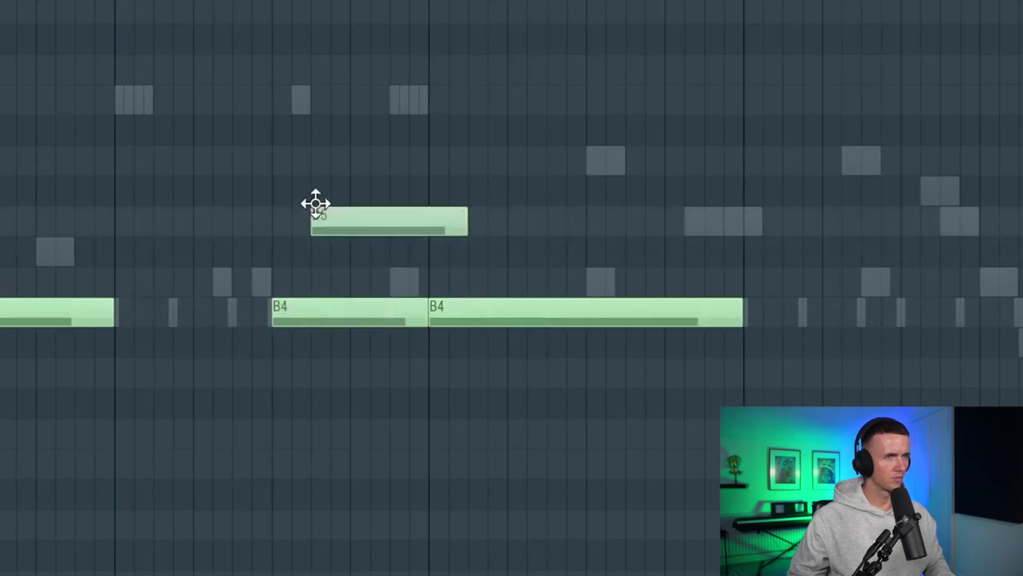
key(space)
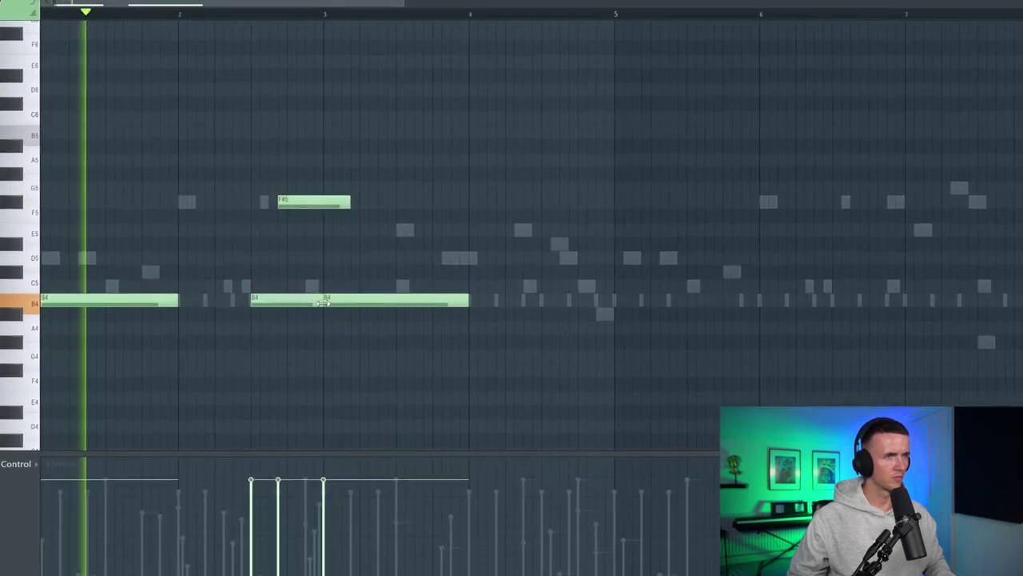
drag(425, 313, 328, 316)
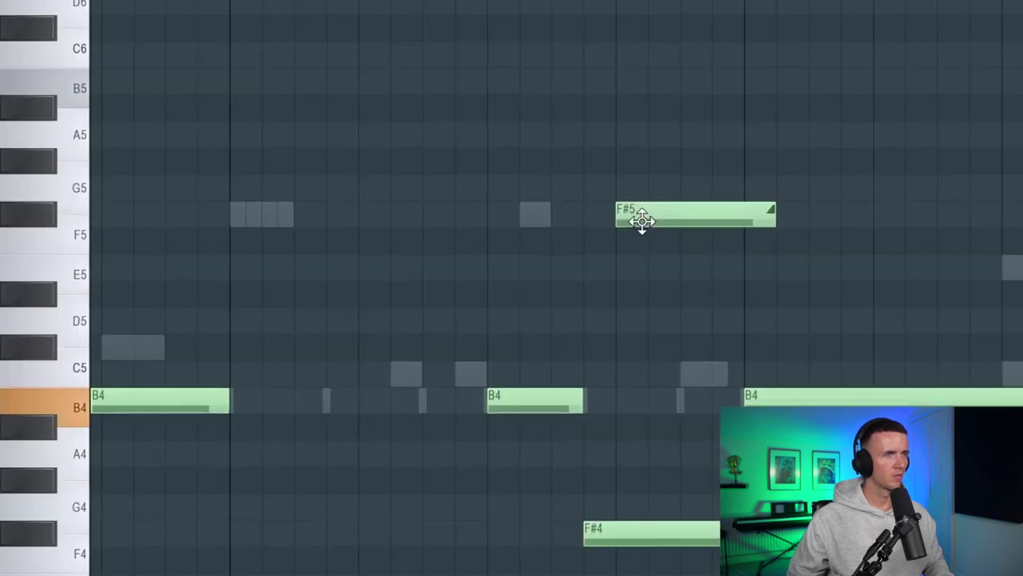
drag(647, 212, 528, 216)
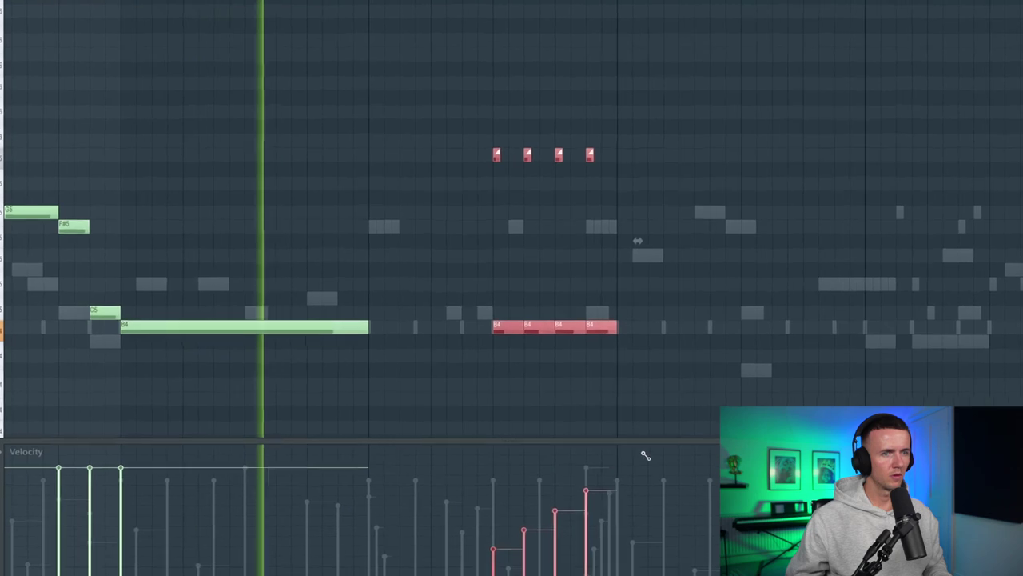
- Add short high slide notes over the 808 line in bars 6 to 11 and delete one of the repeated D5 notes
ctrl+click(707, 287)
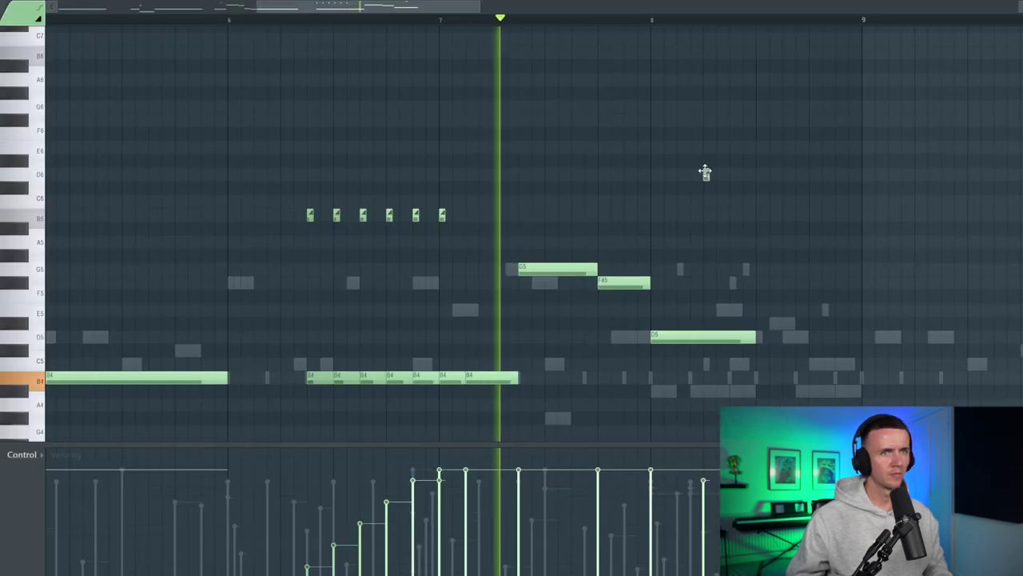
scroll(749, 288, up, 2)
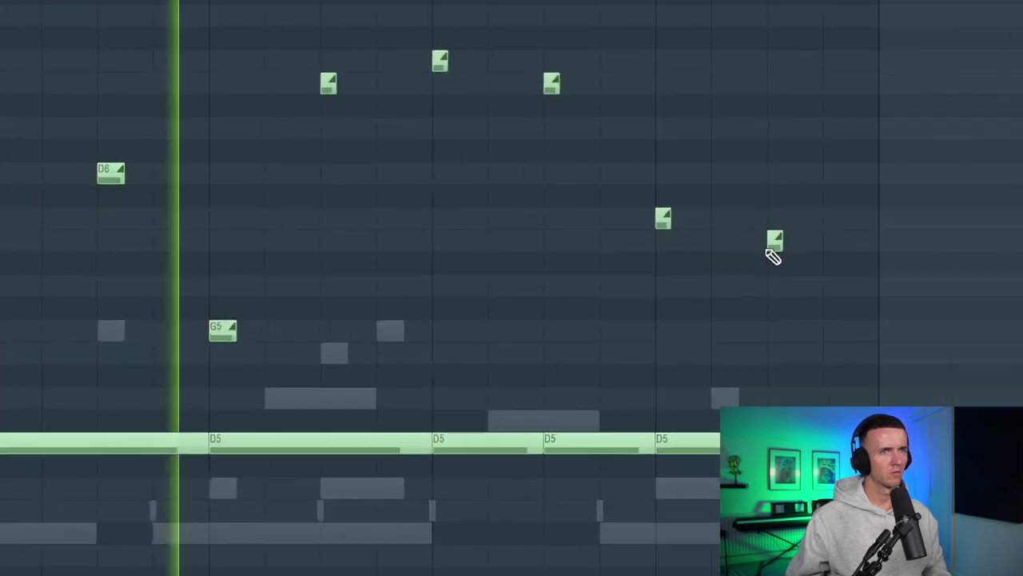
scroll(768, 251, down, 8)
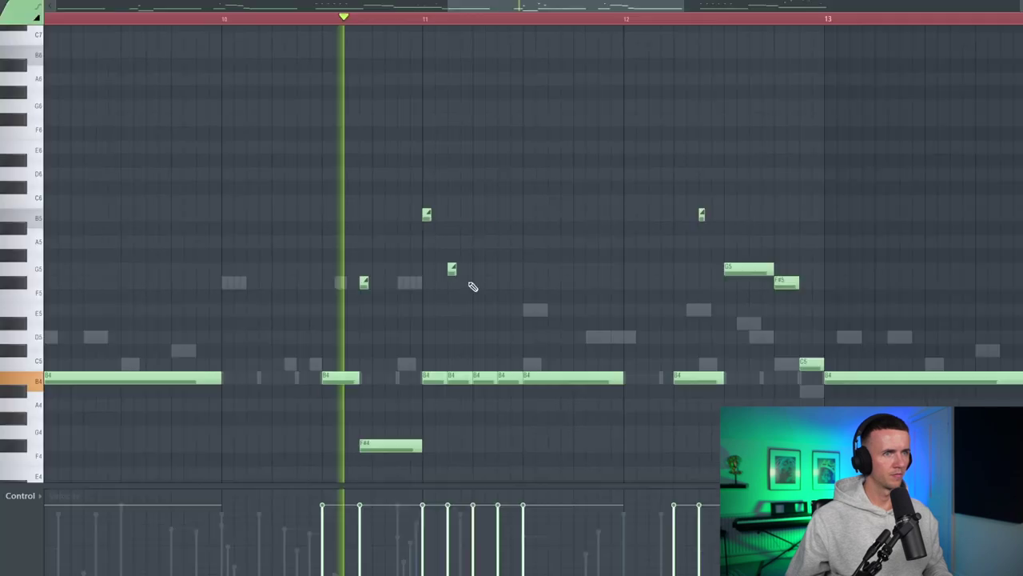
click(470, 277)
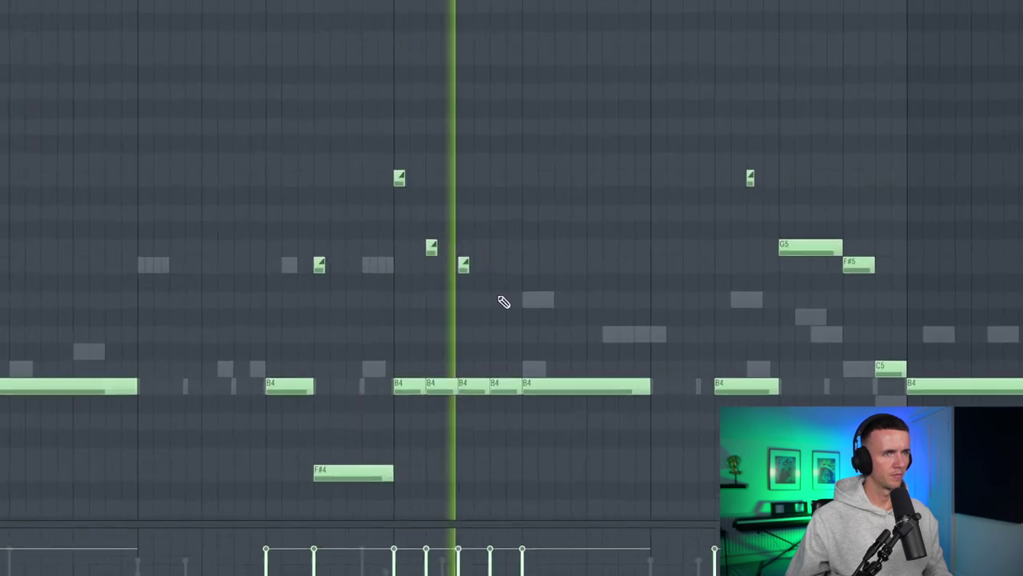
click(488, 289)
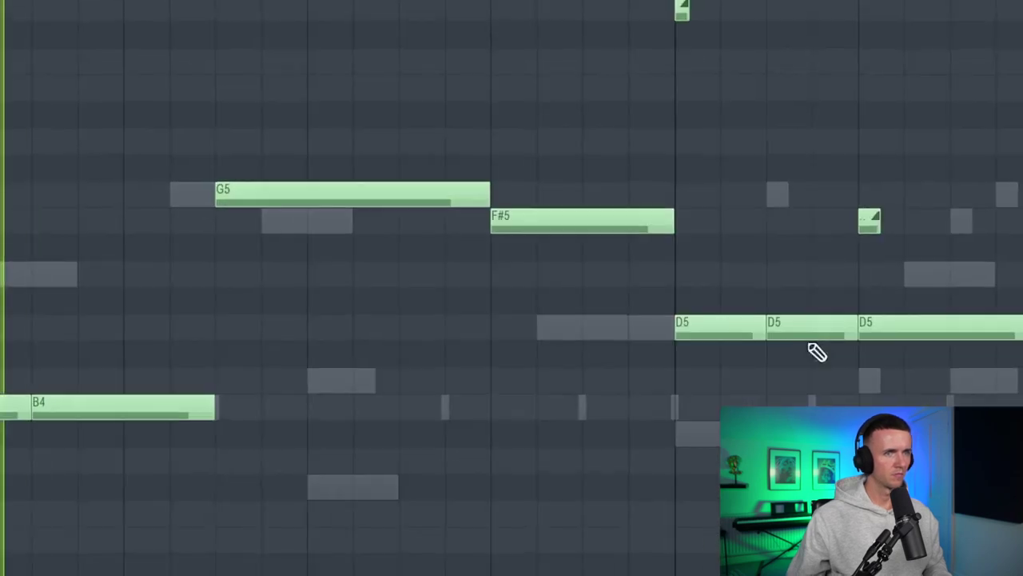
right_click(803, 332)
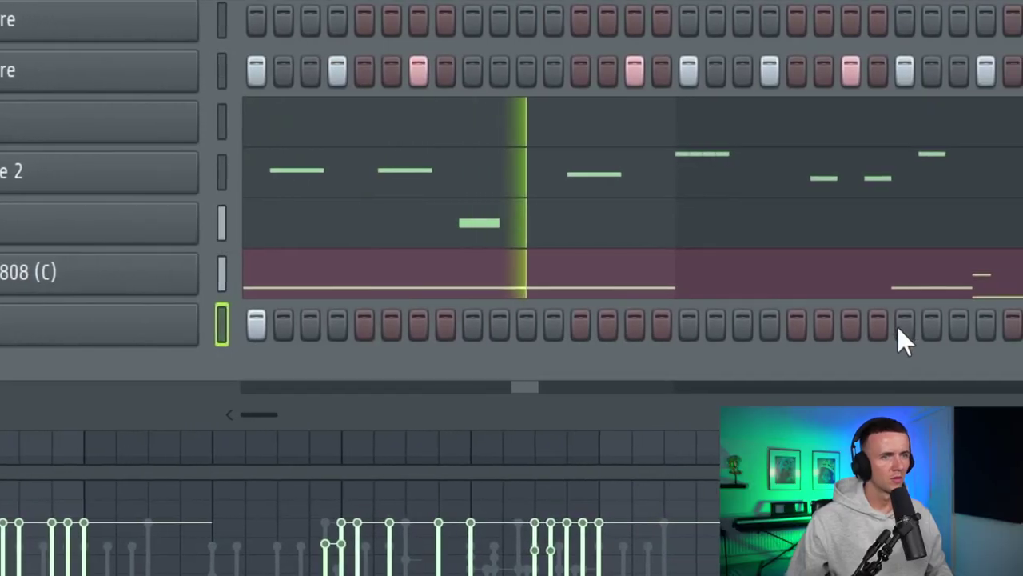
- Program the kick hits through the pattern to follow the 808 line, and select all the kick notes
click(904, 326)
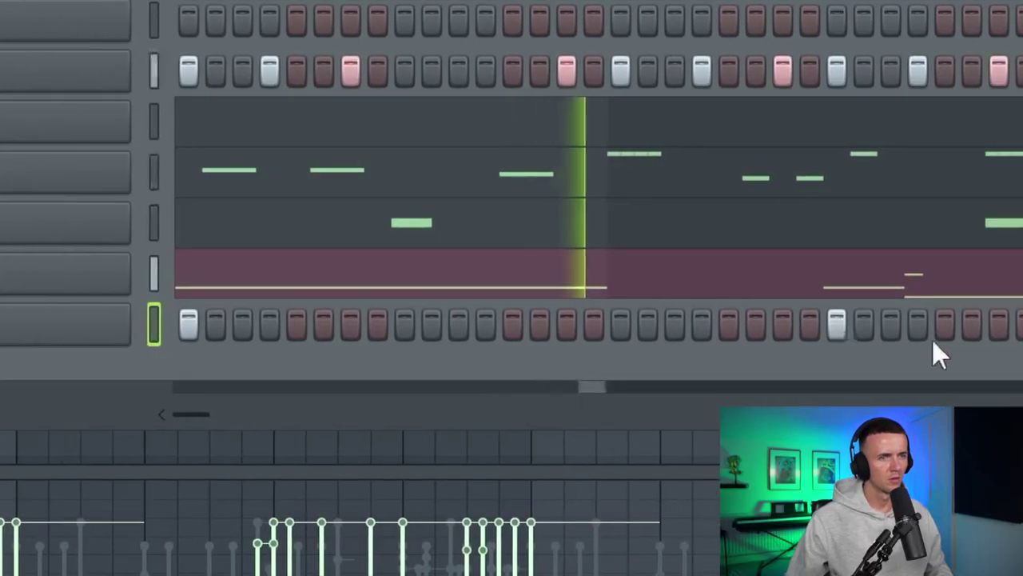
click(985, 326)
click(949, 324)
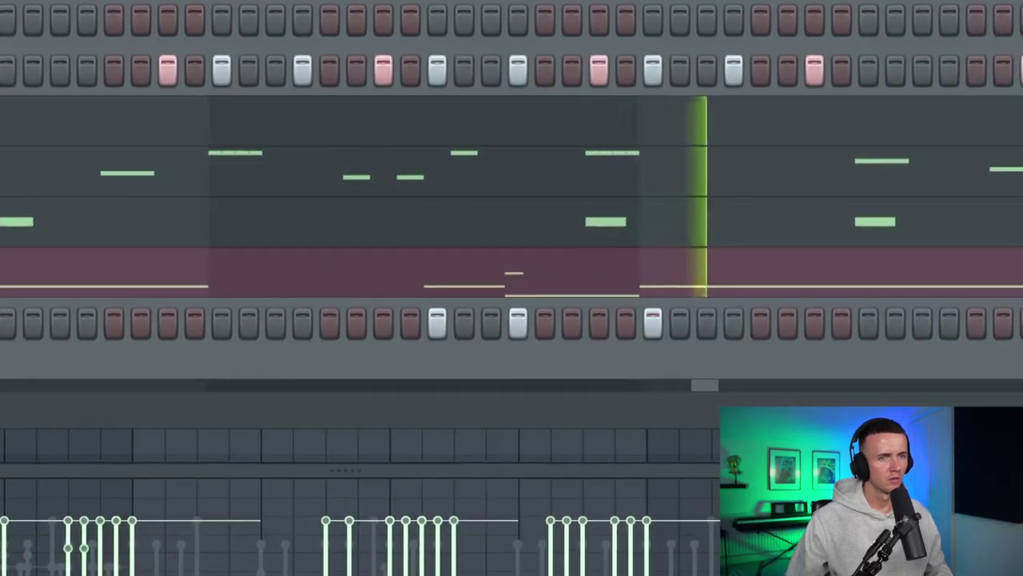
click(989, 323)
click(992, 324)
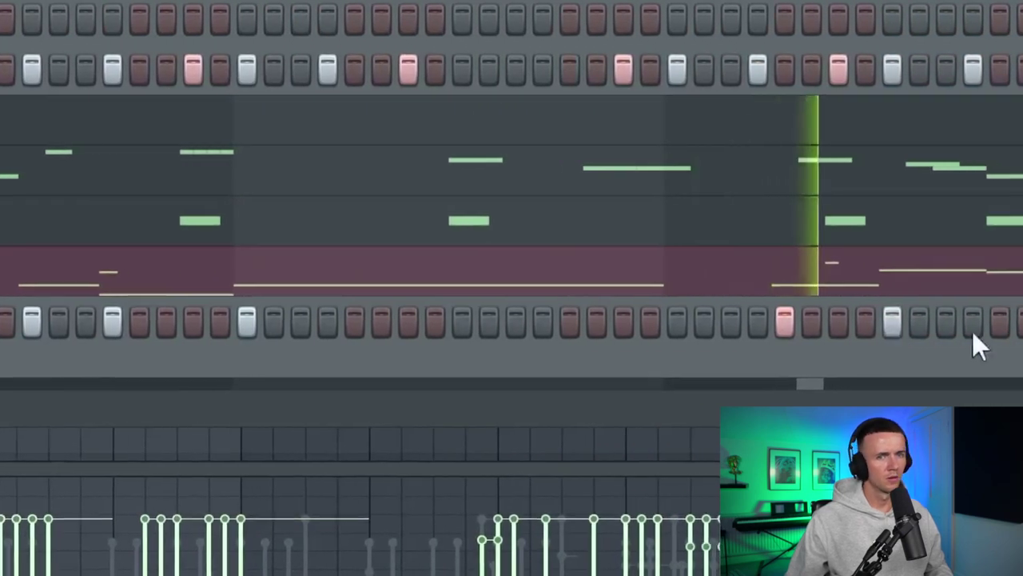
click(947, 324)
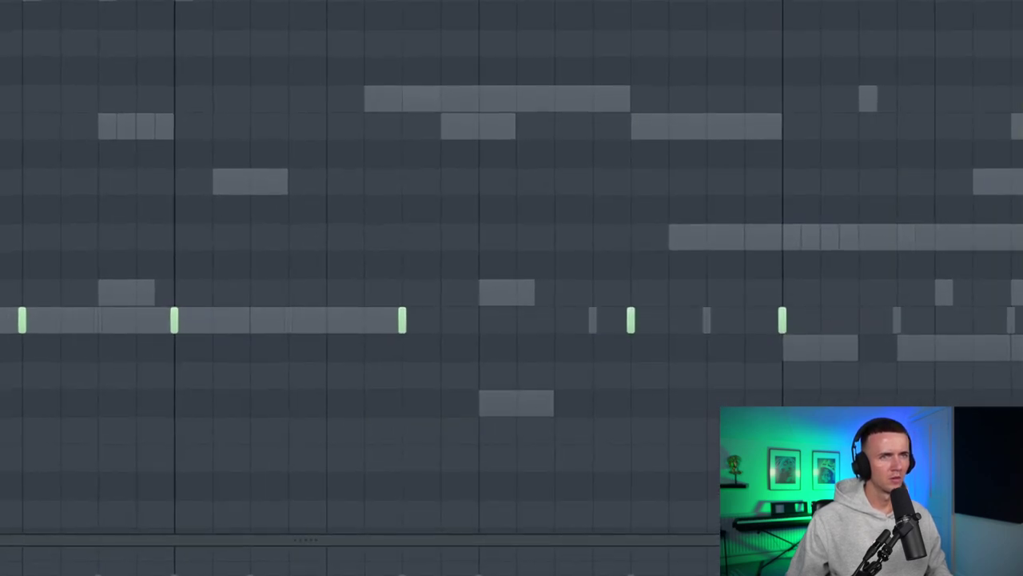
click(849, 331)
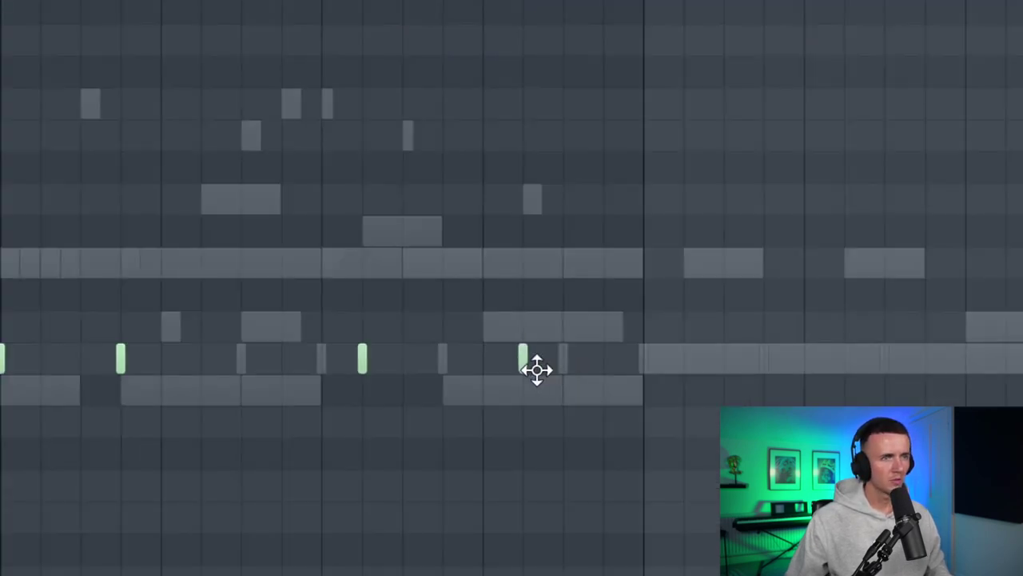
key(ctrl+a)
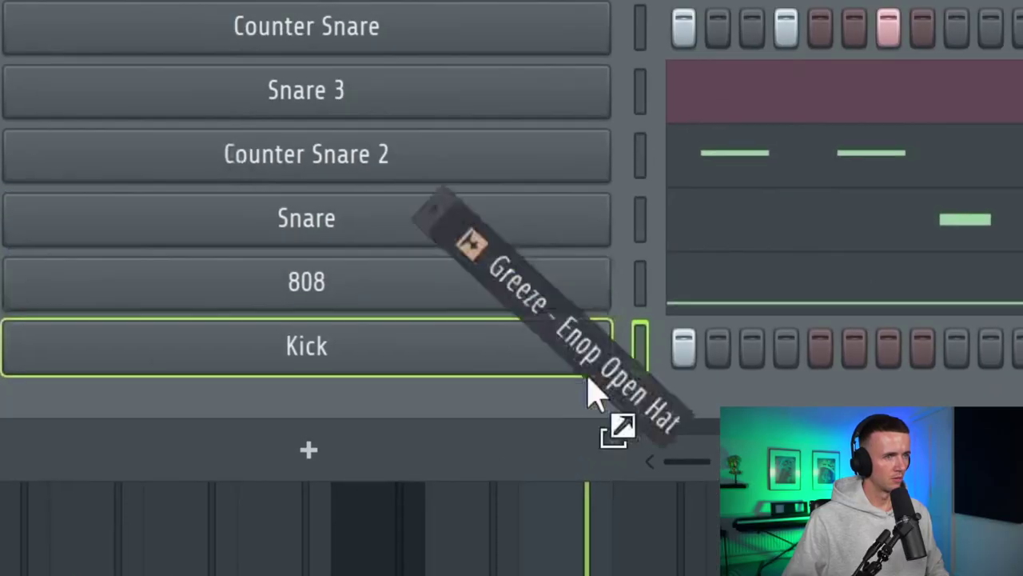
- Add the Greeze - Enop Open Hat sample as a channel below Kick and remove surplus hat hits after bar 13
drag(589, 388, 480, 424)
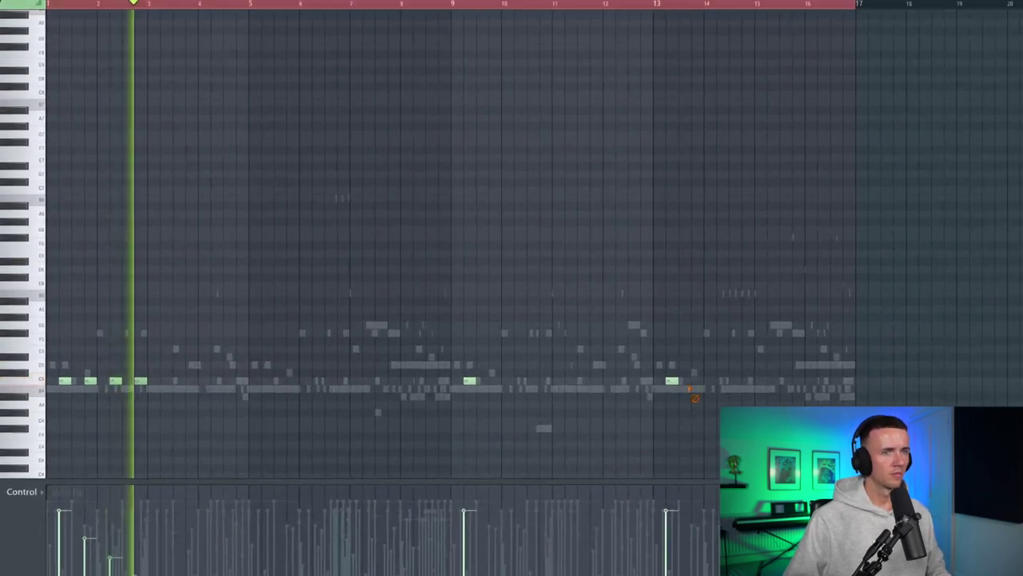
right_click(734, 357)
right_click(742, 328)
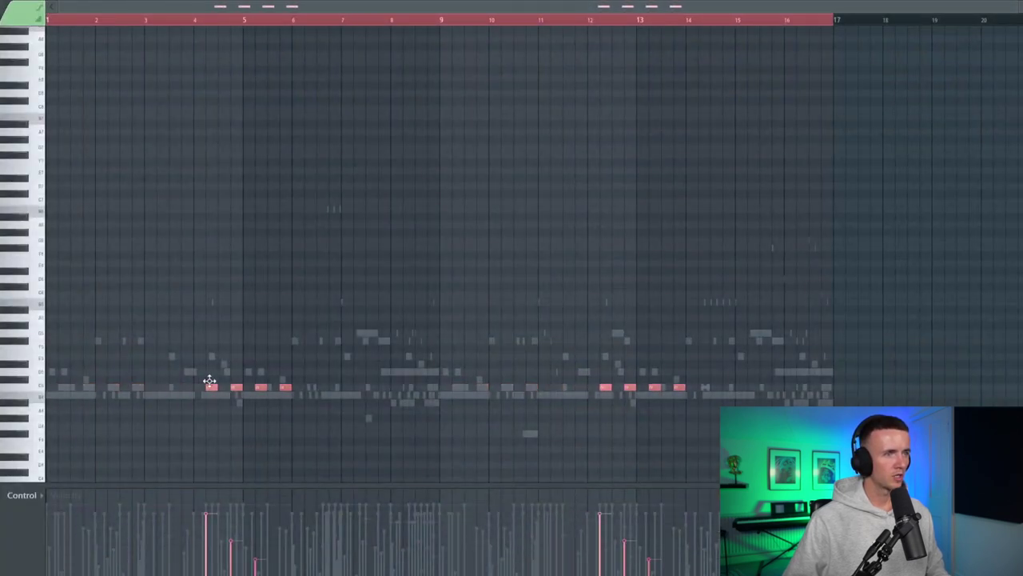
click(204, 22)
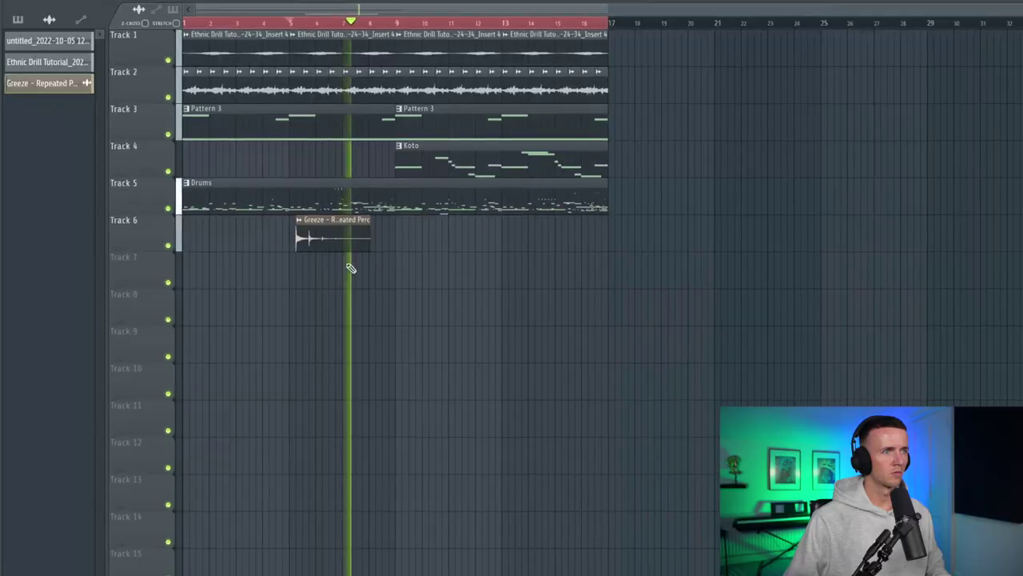
- Place another Greeze - Repeated Perc clip at bar 13 on Track 6 and add Greeze - Flan Perc as a new channel
click(513, 236)
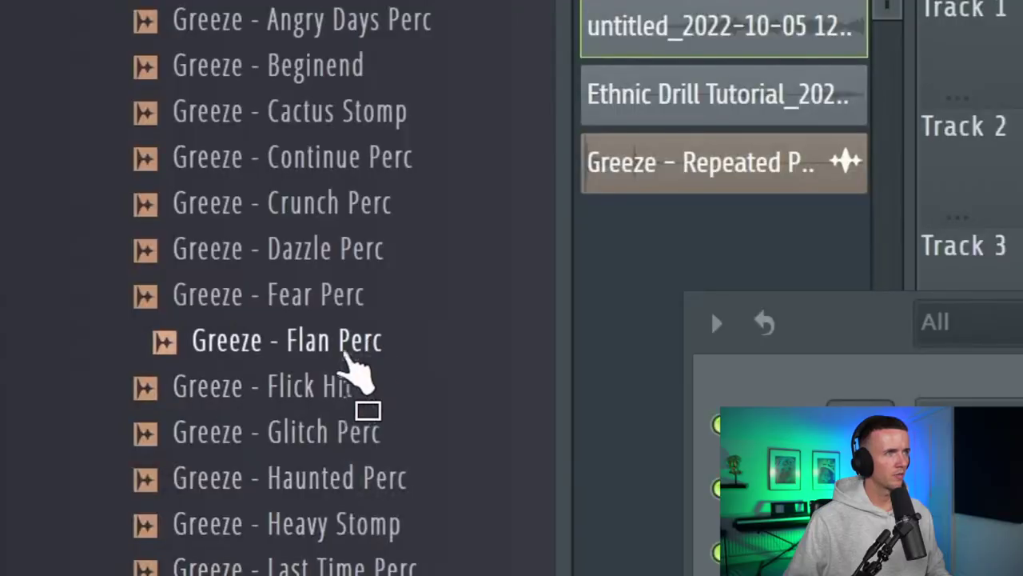
drag(356, 372, 338, 369)
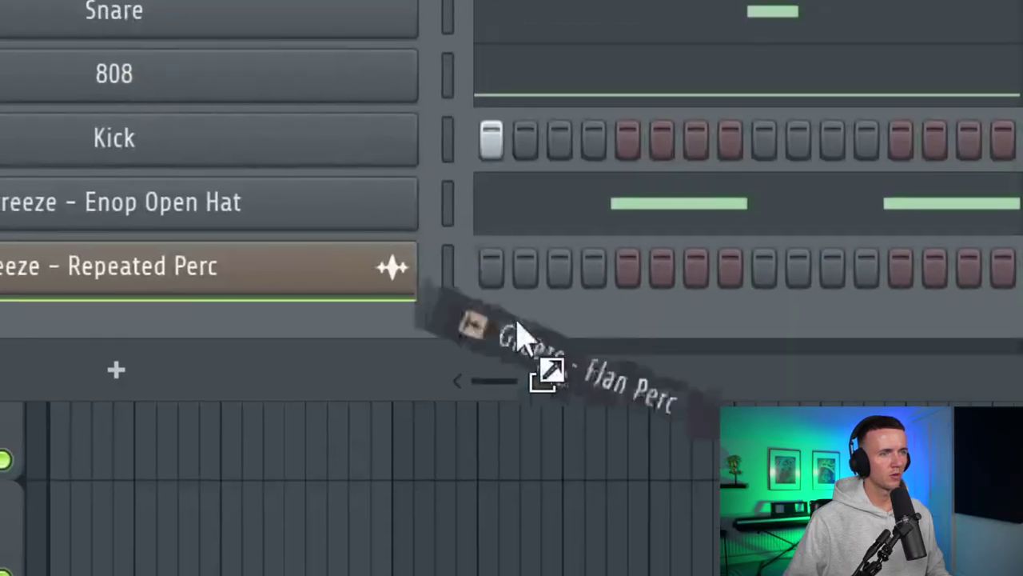
drag(200, 41, 696, 435)
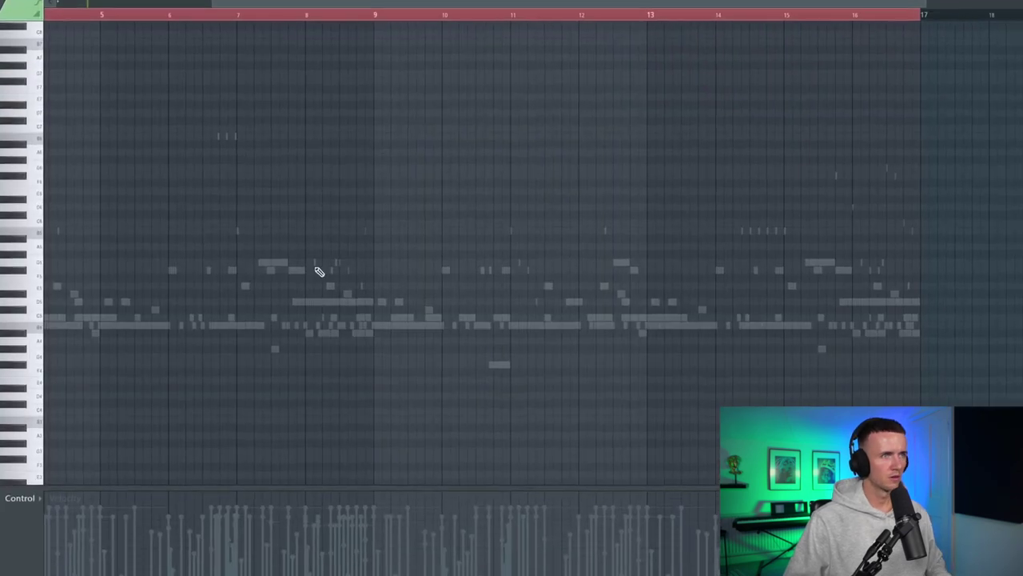
key(space)
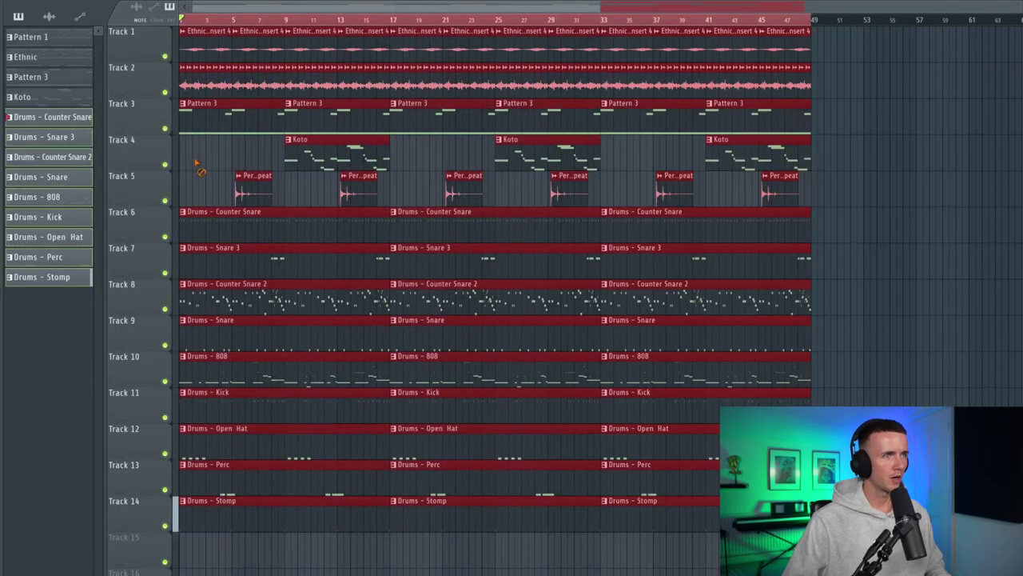
- Thin out the intro by removing the first 16 bars of drums on Tracks 6 to 13, the first Pattern 3 clip and Track 1 before bar 13
drag(196, 162, 215, 462)
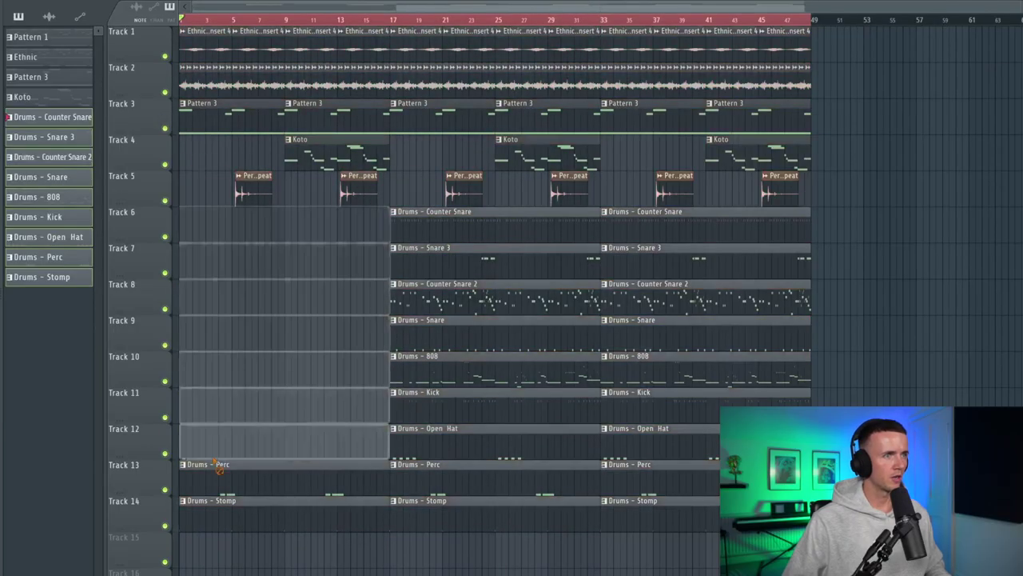
right_click(200, 132)
drag(193, 45, 293, 49)
key(space)
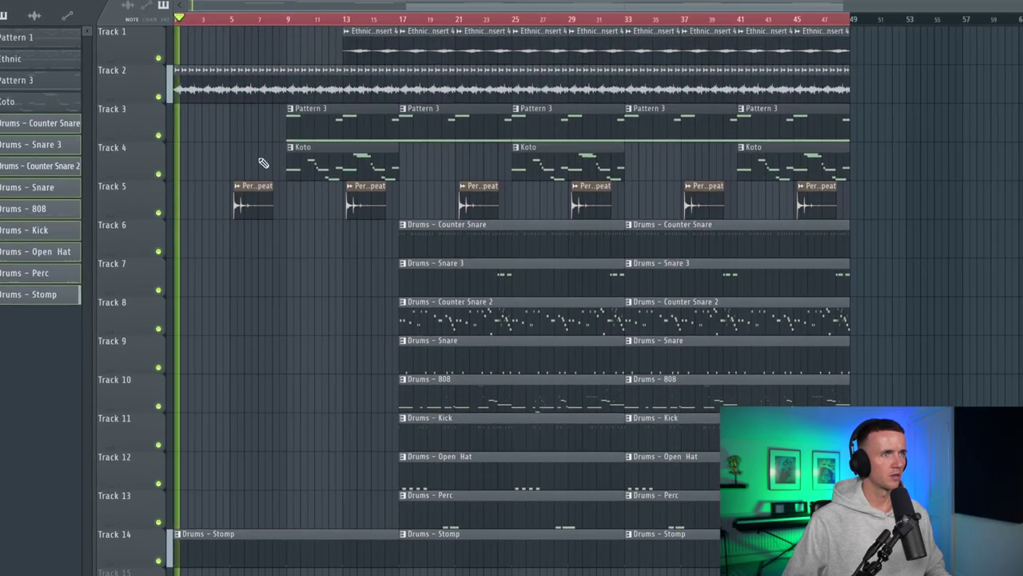
- Remove the Perc Repeat clip at bar 5 and the Track 2 audio before bar 9, and check the Kontakt insert's effects in the mixer
right_click(249, 190)
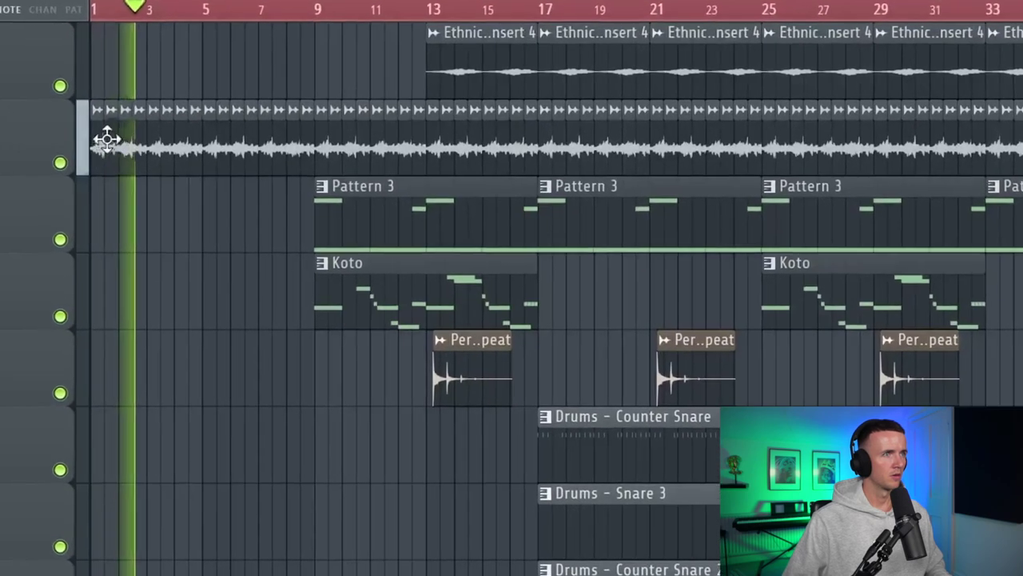
drag(163, 95, 314, 96)
key(F9)
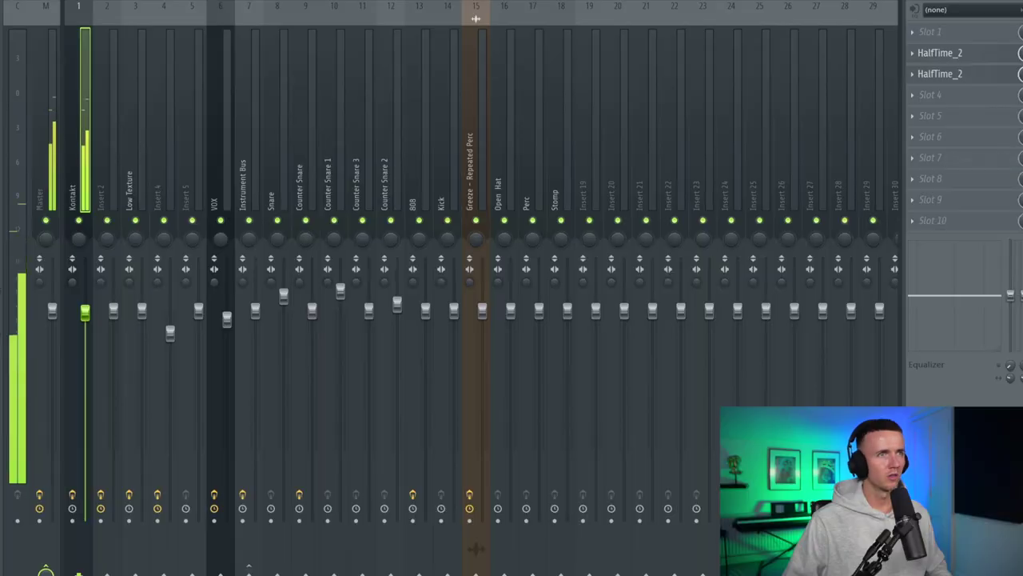
key(F9)
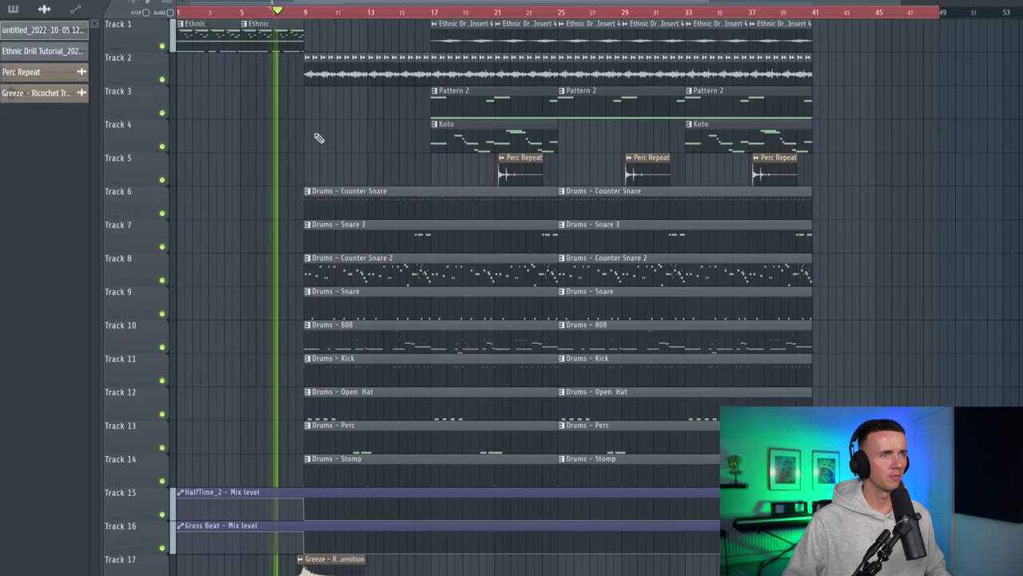
- Slice away the early drum clips so Counter Snare on Track 6 starts at bar 13 and Tracks 7 to 14 start at bar 17
scroll(319, 137, up, 2)
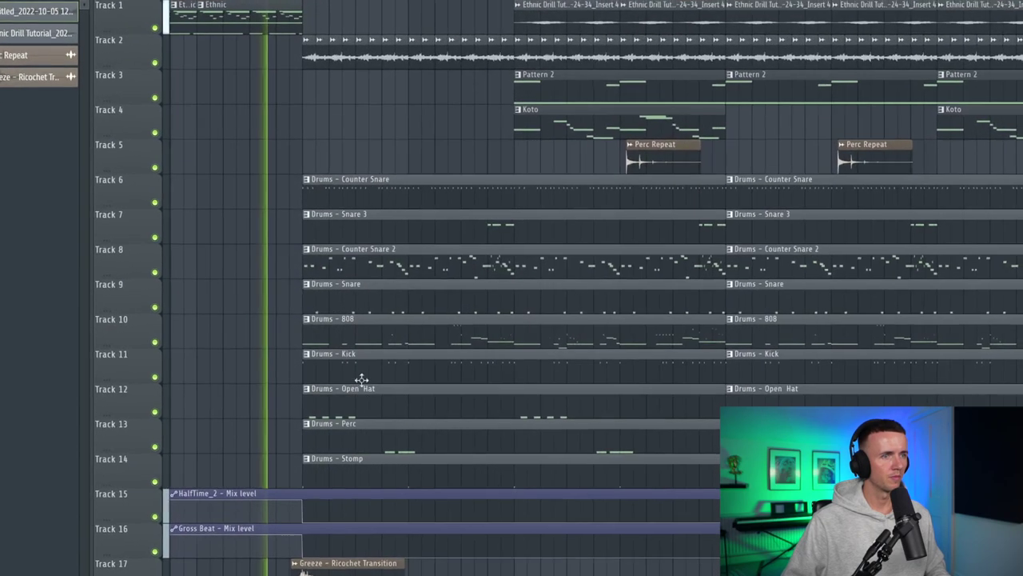
key(c)
drag(377, 407, 384, 385)
drag(399, 344, 445, 320)
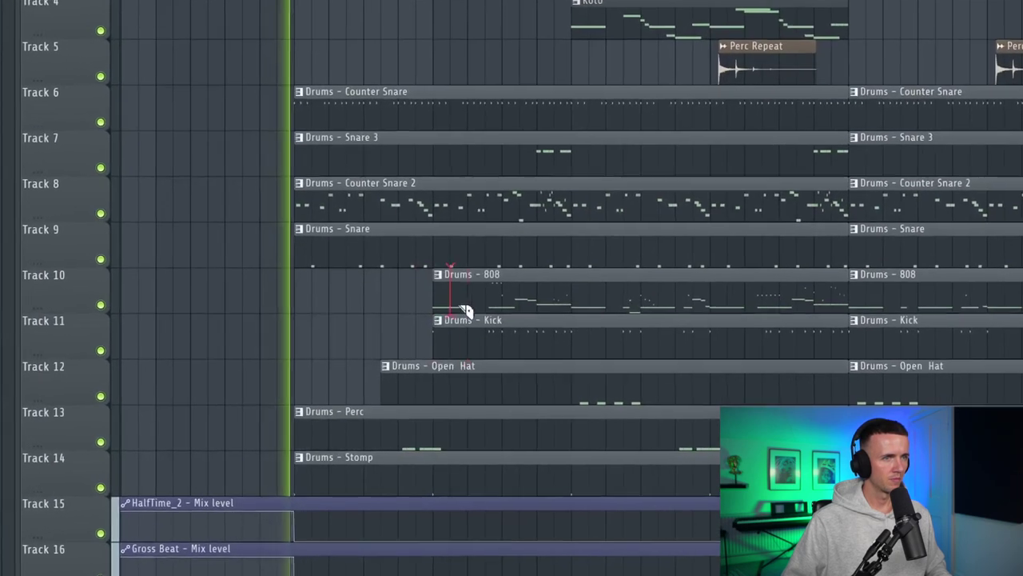
drag(391, 251, 386, 263)
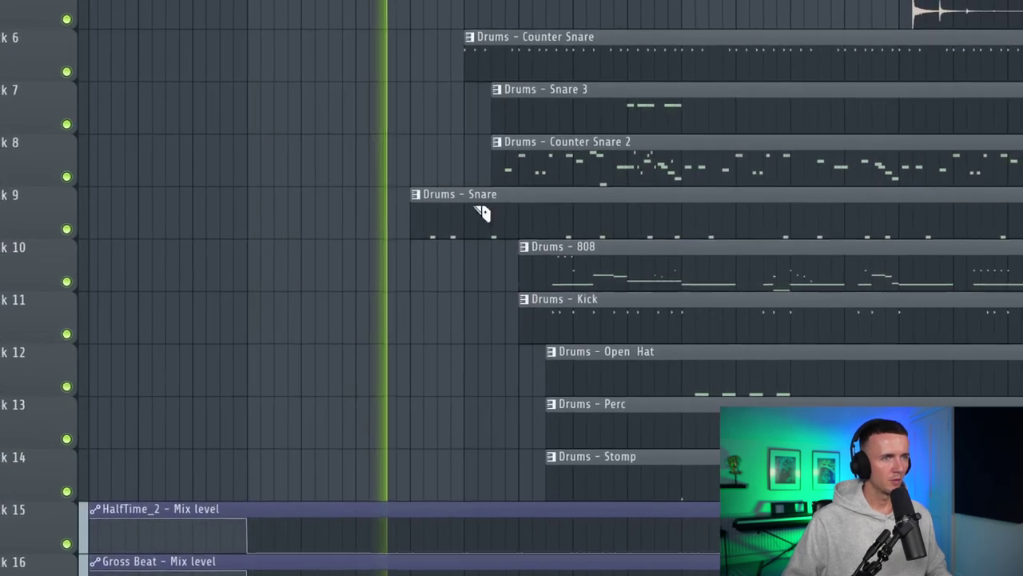
drag(561, 214, 565, 139)
drag(656, 80, 644, 422)
drag(641, 136, 644, 472)
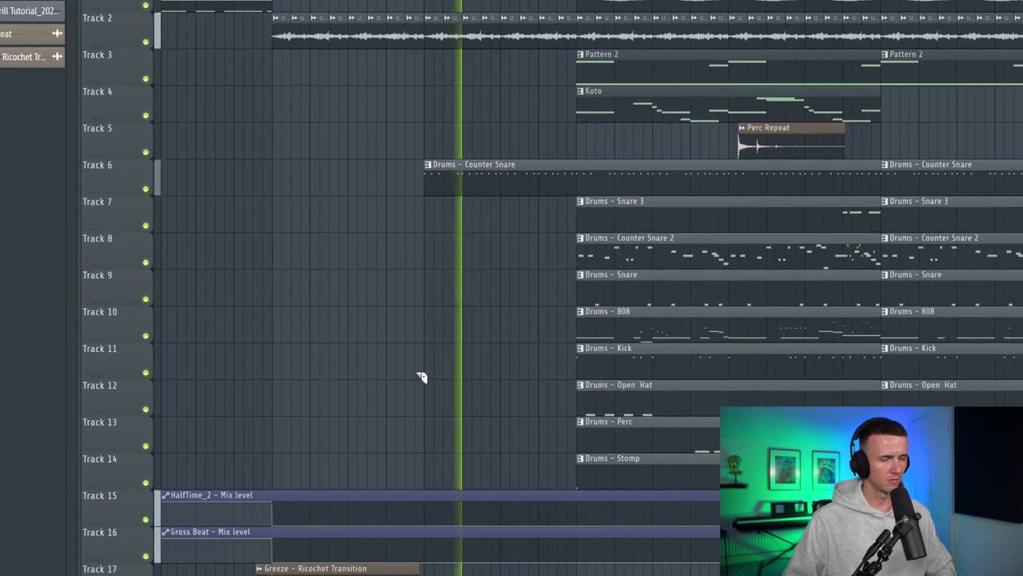
ctrl+scroll(431, 352, down, 3)
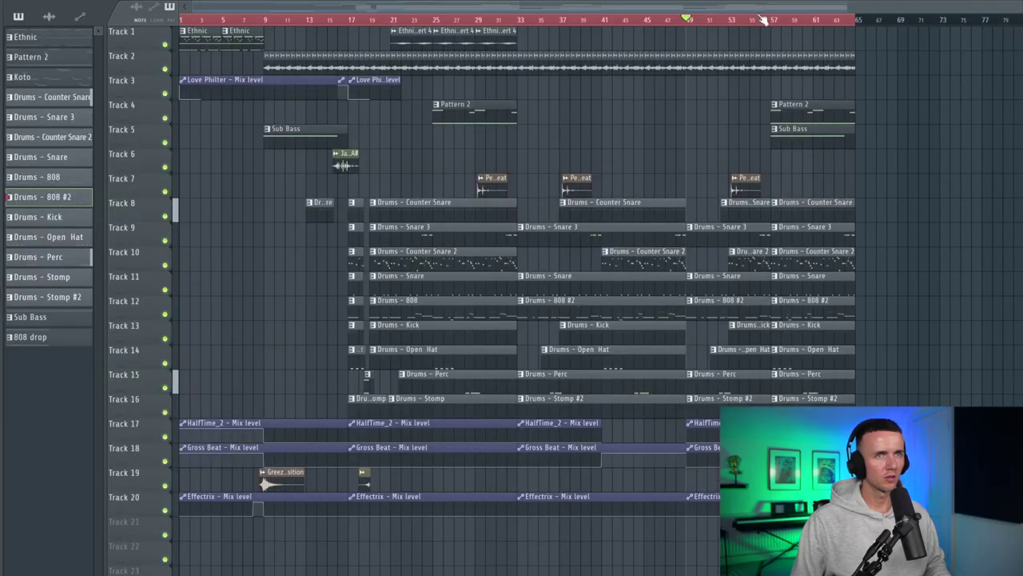
- Play the arrangement from about bar 56 to review the breakdown between bars 57 and 65
click(763, 20)
scroll(804, 175, up, 8)
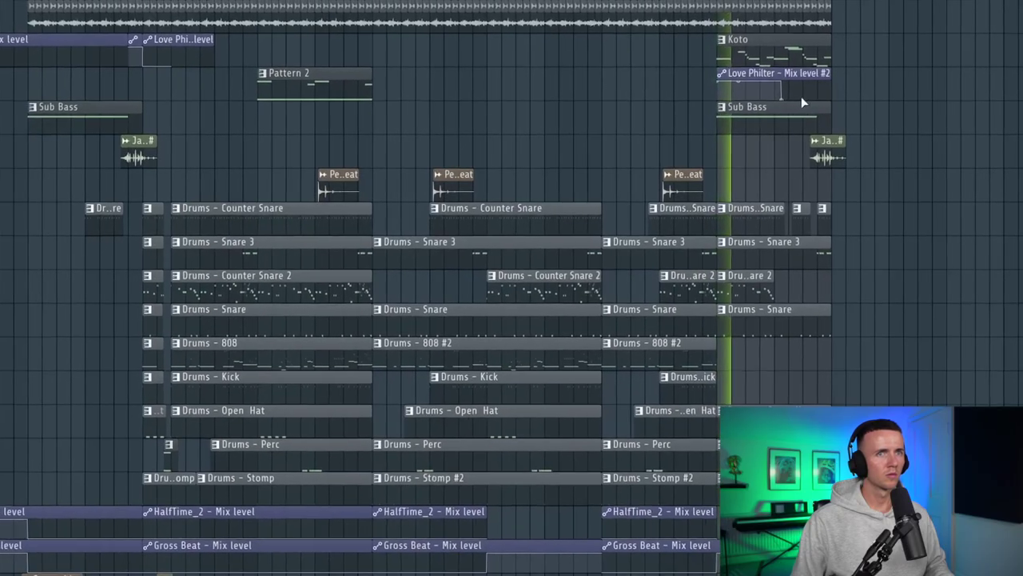
scroll(826, 108, up, 5)
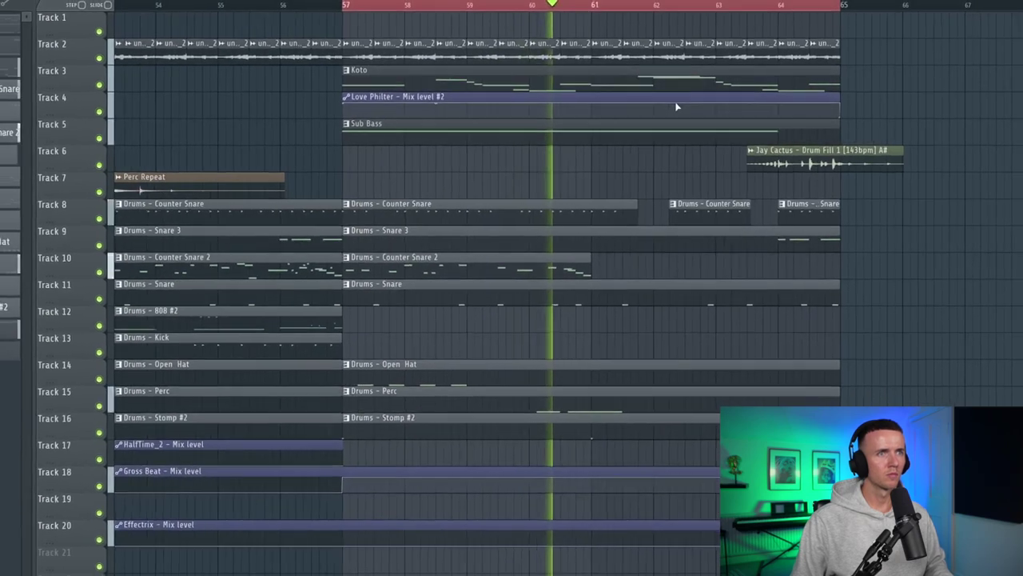
scroll(677, 106, down, 5)
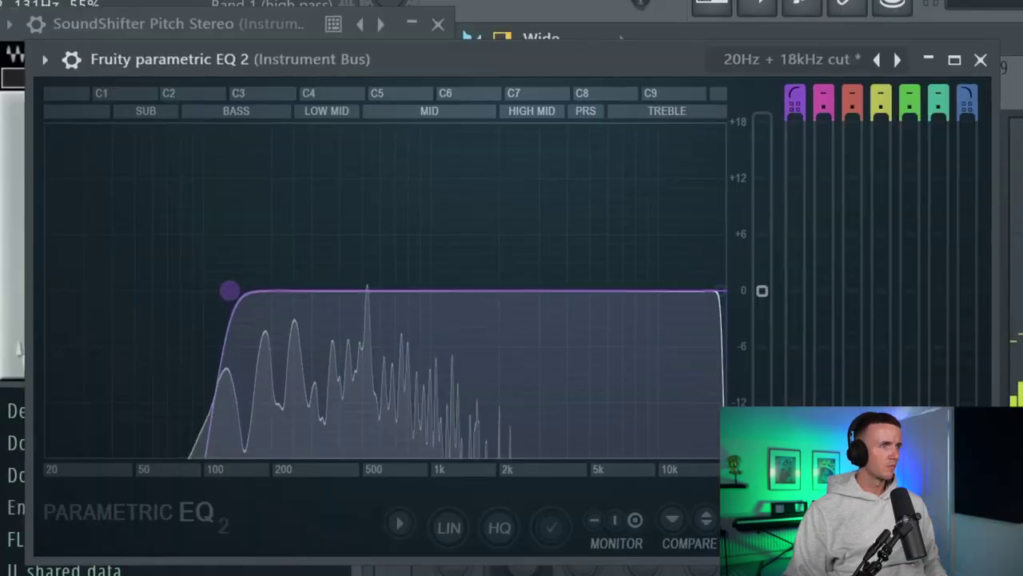
- Adjust the high-pass band of Fruity parametric EQ 2 on the Instrument Bus for the breakdown at bar 57
drag(228, 290, 198, 251)
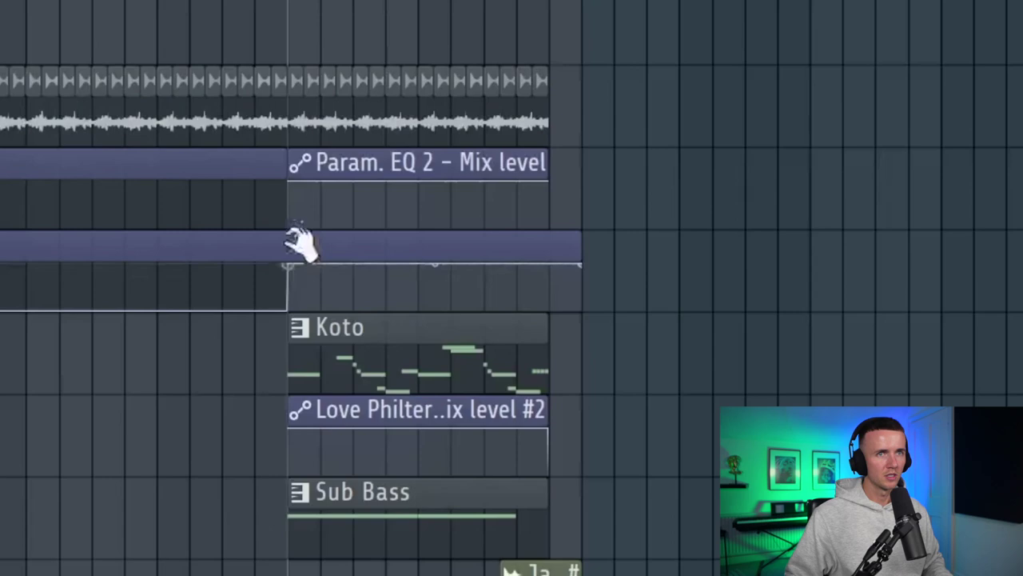
scroll(474, 288, up, 3)
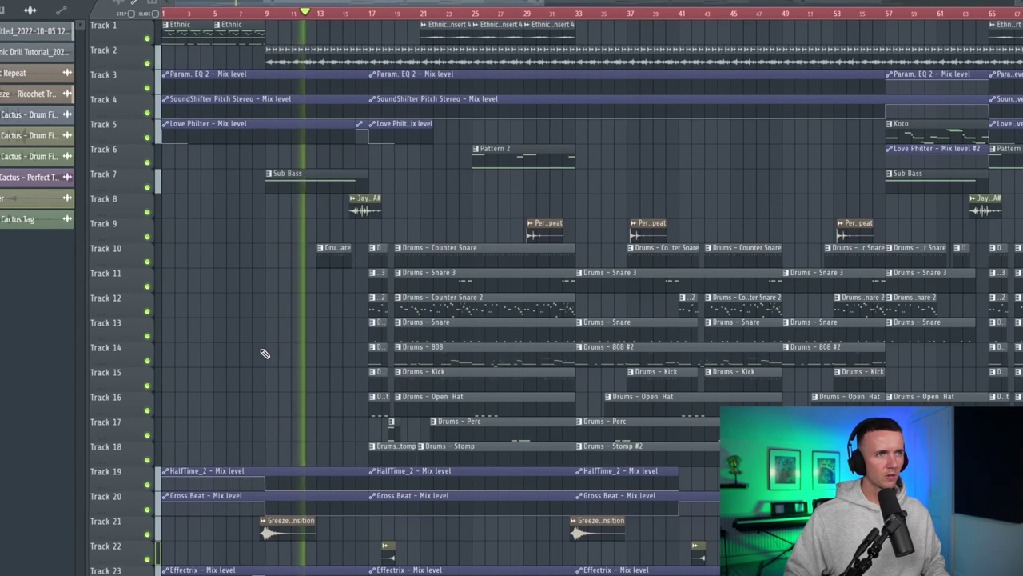
- Play back the full arrangement and examine the intro, drum entries, effect automation, drum gaps and the Koto breakdown before the repeated section
scroll(280, 364, up, 3)
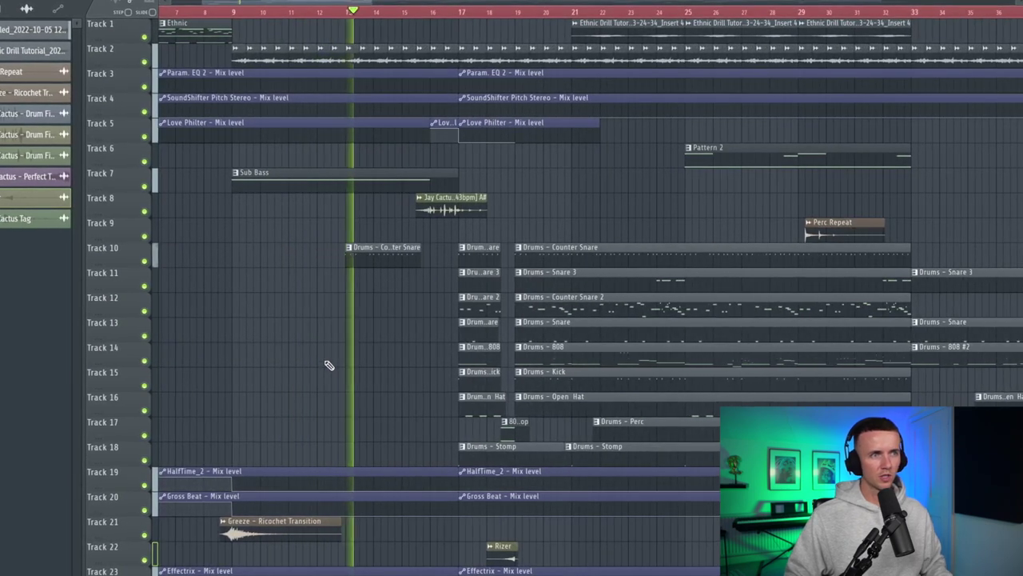
scroll(328, 365, down, 4)
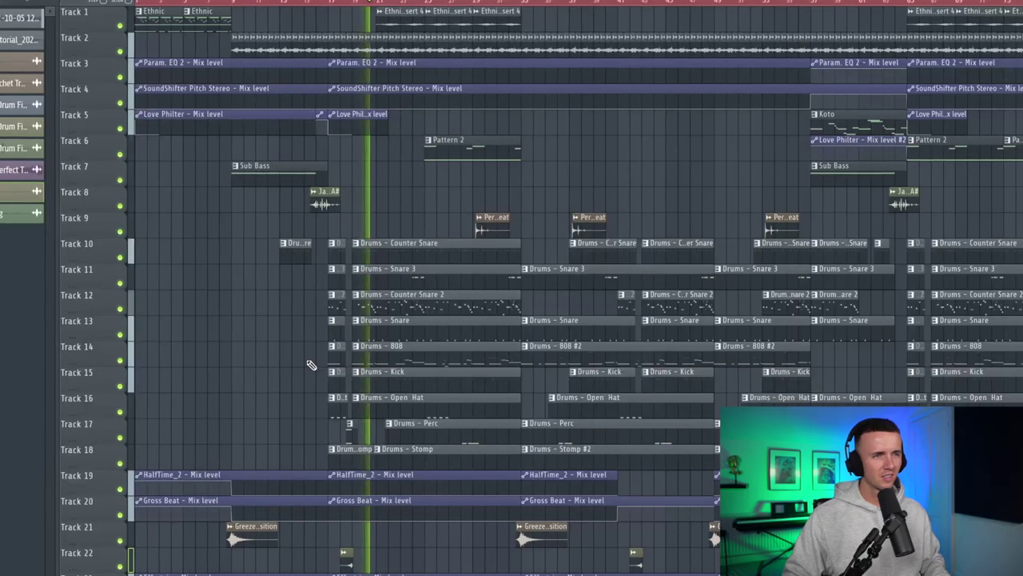
scroll(421, 331, up, 3)
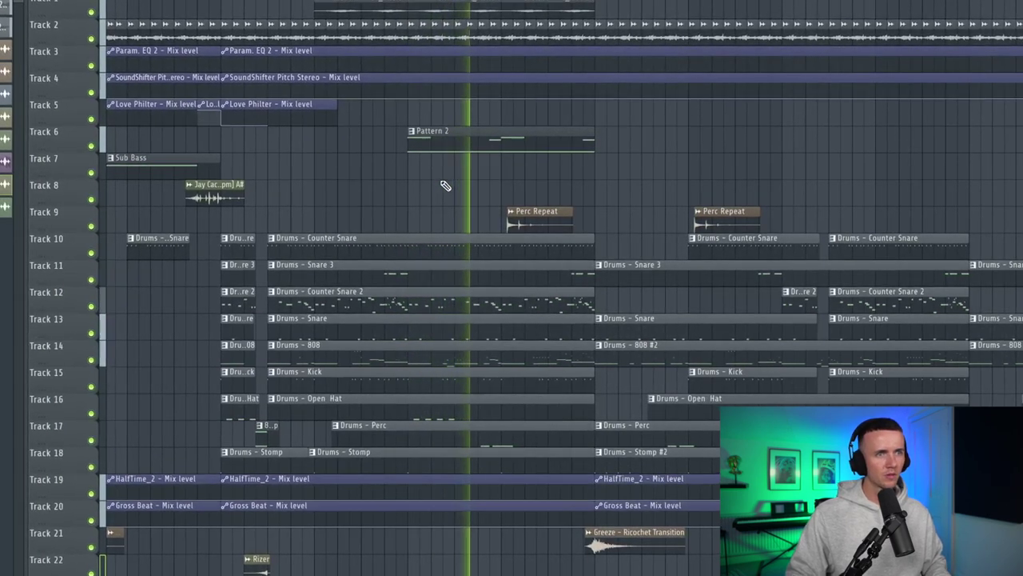
scroll(445, 185, down, 5)
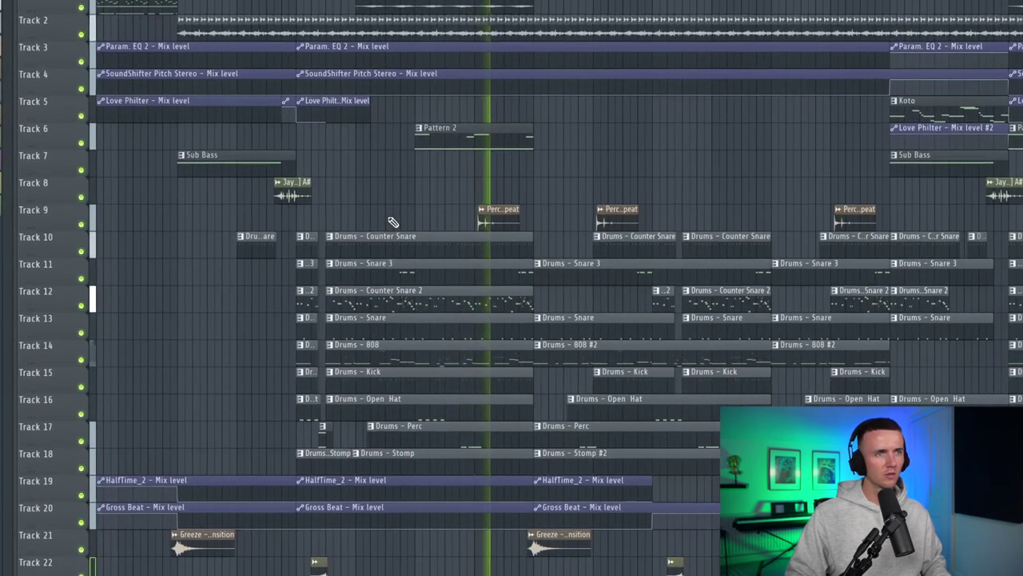
scroll(408, 208, down, 3)
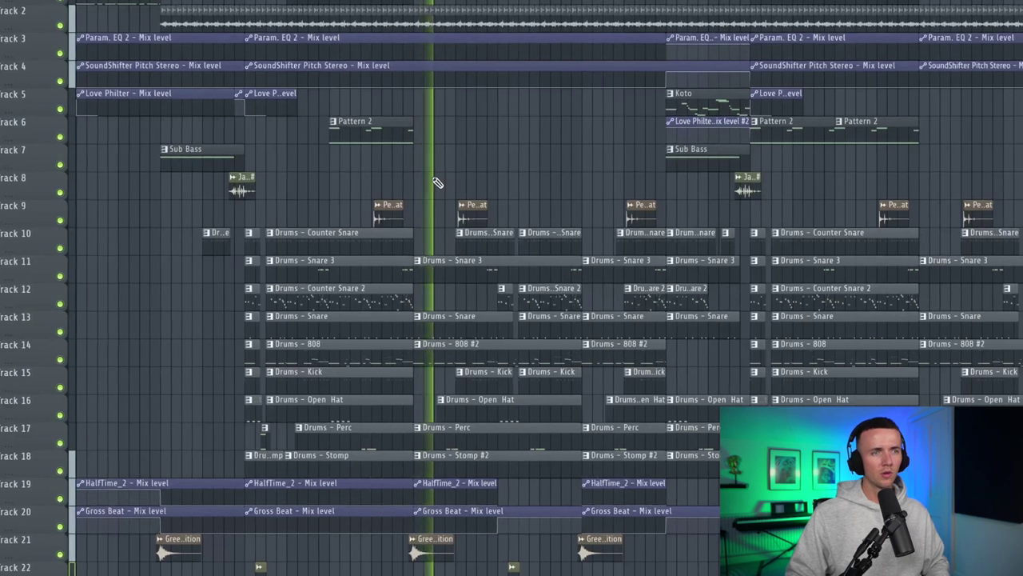
scroll(505, 208, up, 2)
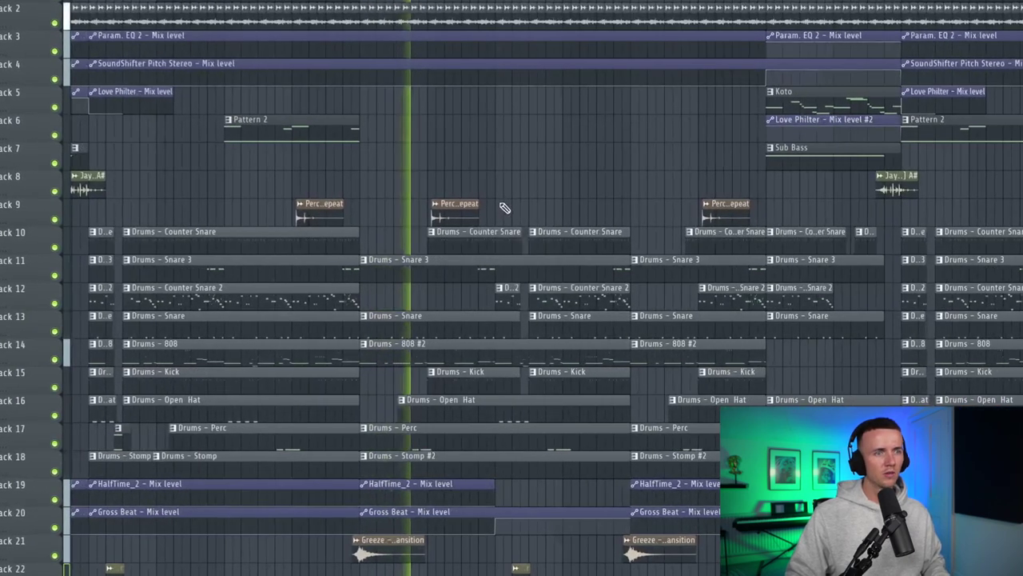
scroll(503, 207, down, 3)
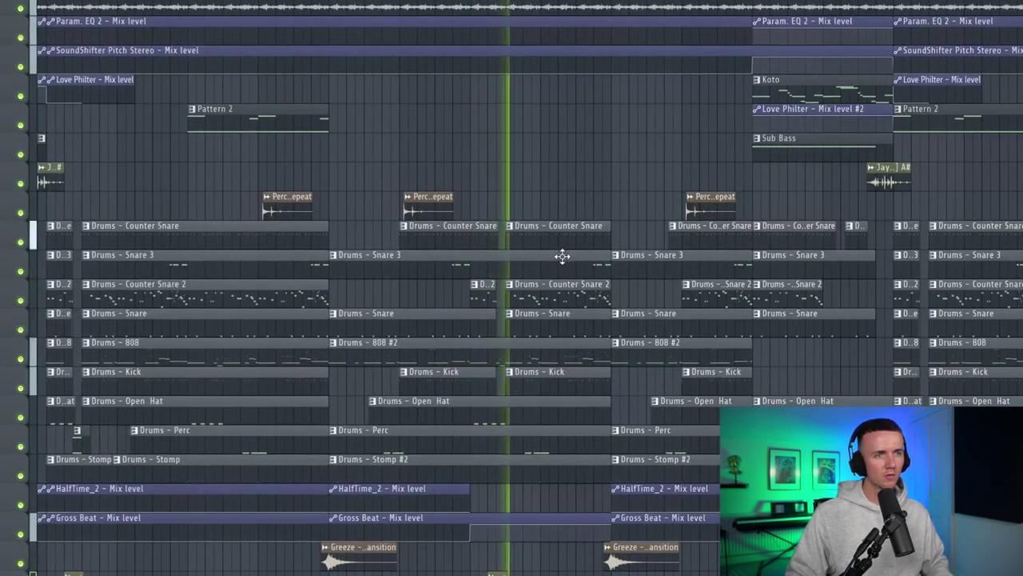
scroll(575, 218, down, 3)
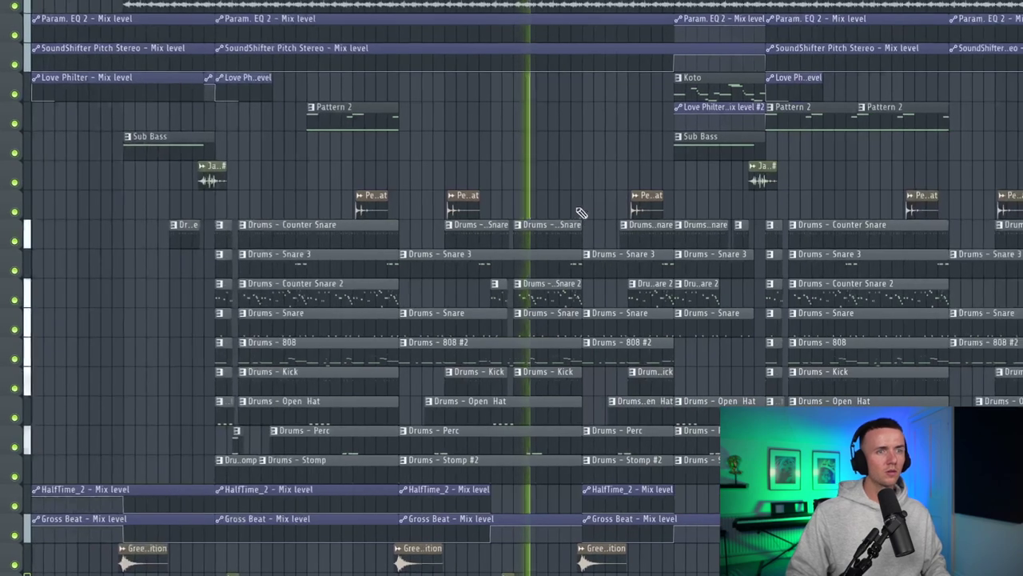
scroll(584, 192, up, 2)
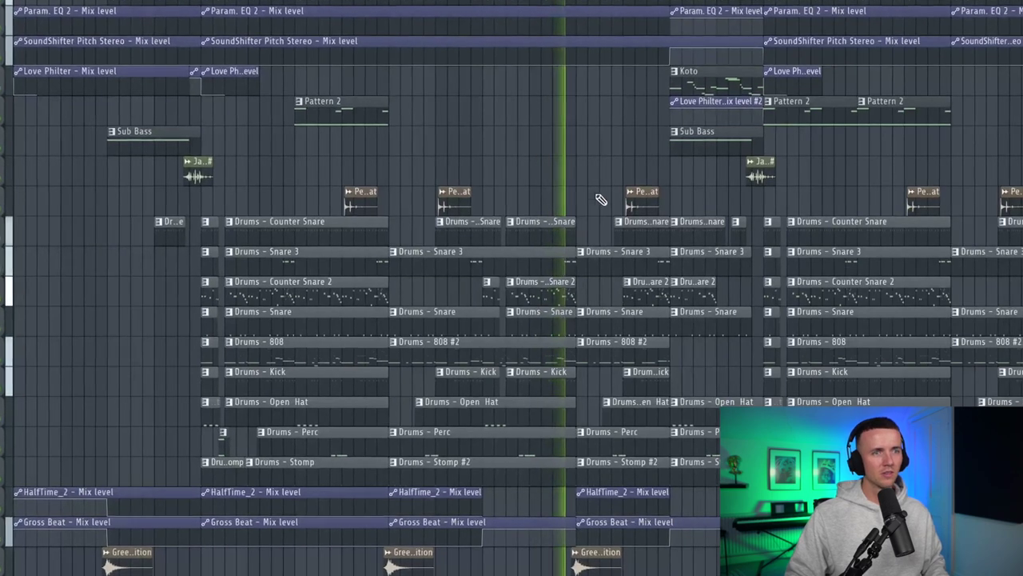
scroll(664, 312, up, 3)
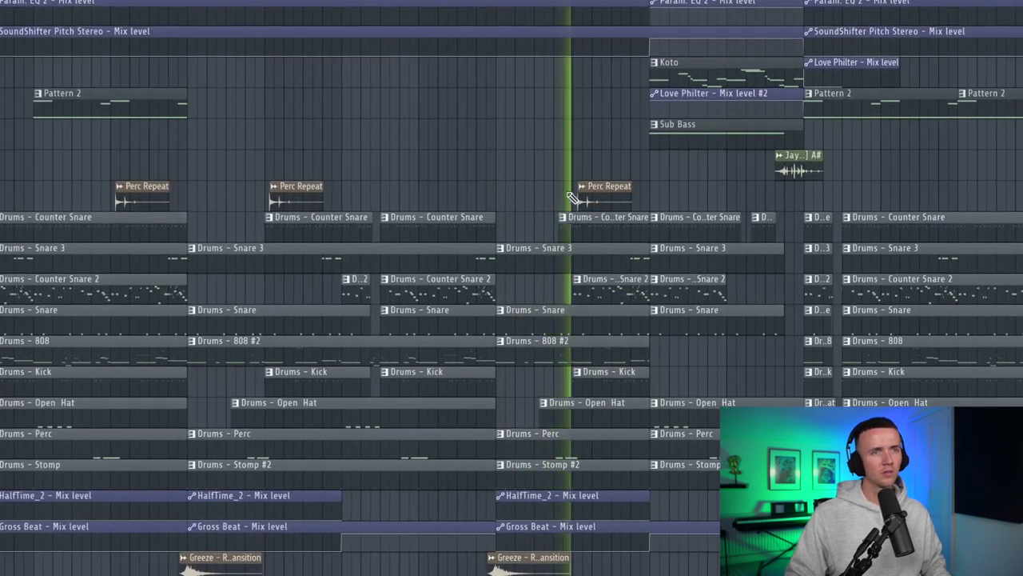
scroll(572, 182, down, 5)
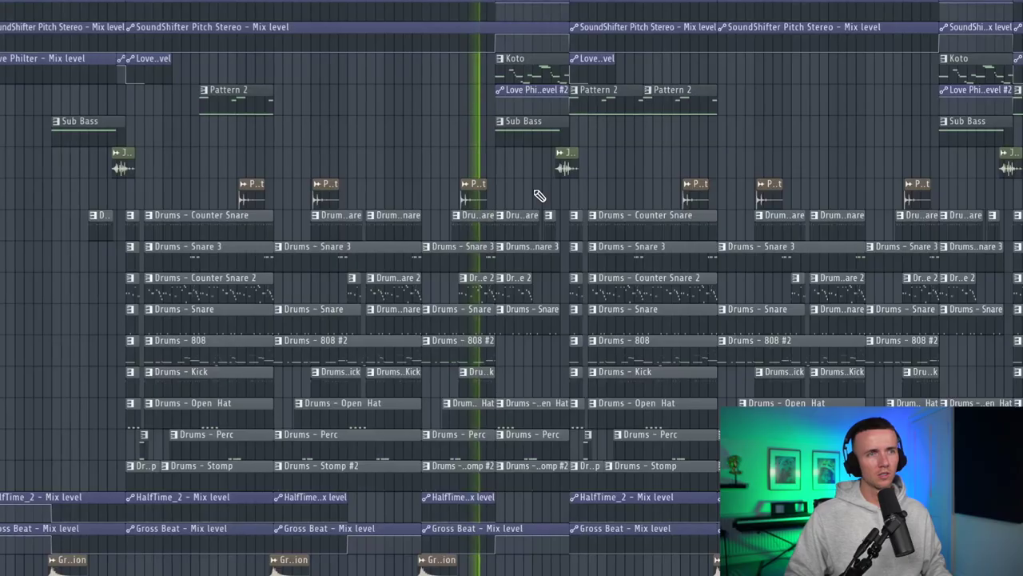
scroll(540, 195, up, 2)
scroll(534, 156, up, 2)
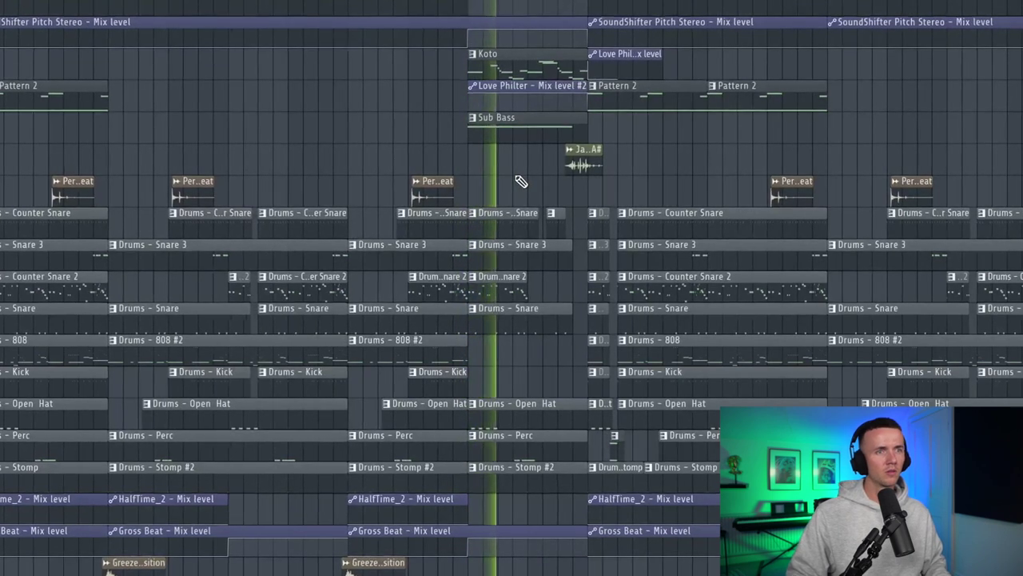
scroll(520, 183, down, 2)
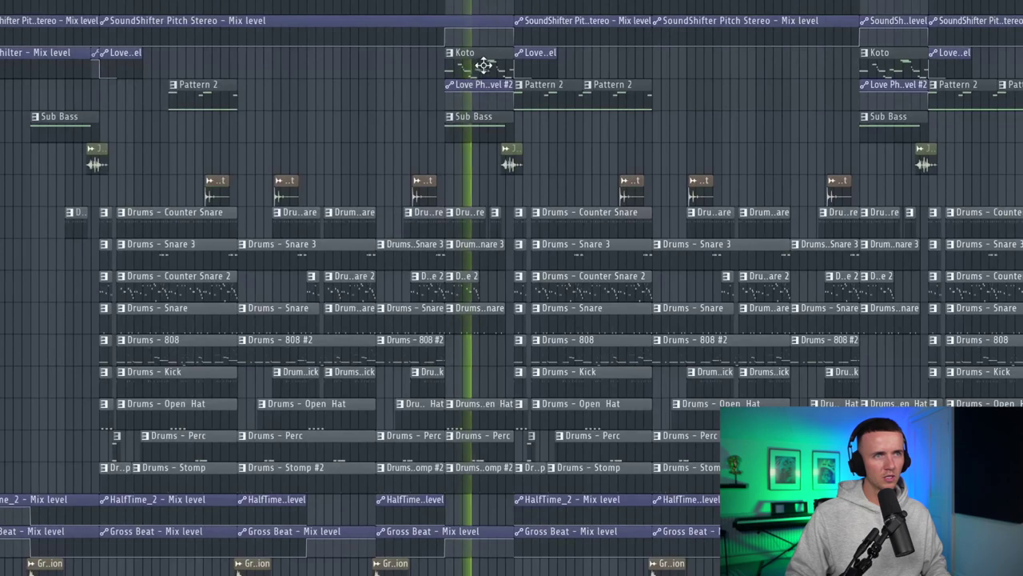